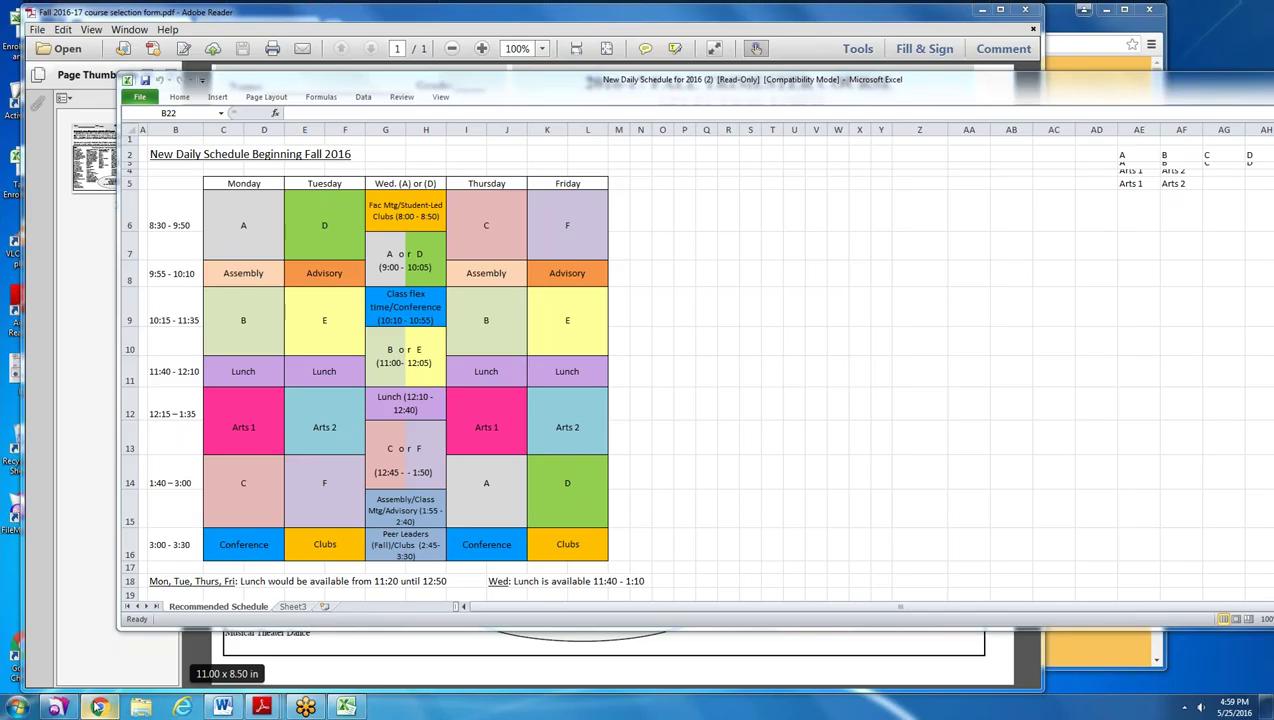
- Open the 10th grade student schedule workbook from the Documents library and reposition its window so the course columns are in view
{"action": "mouse_move", "coordinate": [98, 707]}
{"action": "mouse_move", "coordinate": [110, 660]}
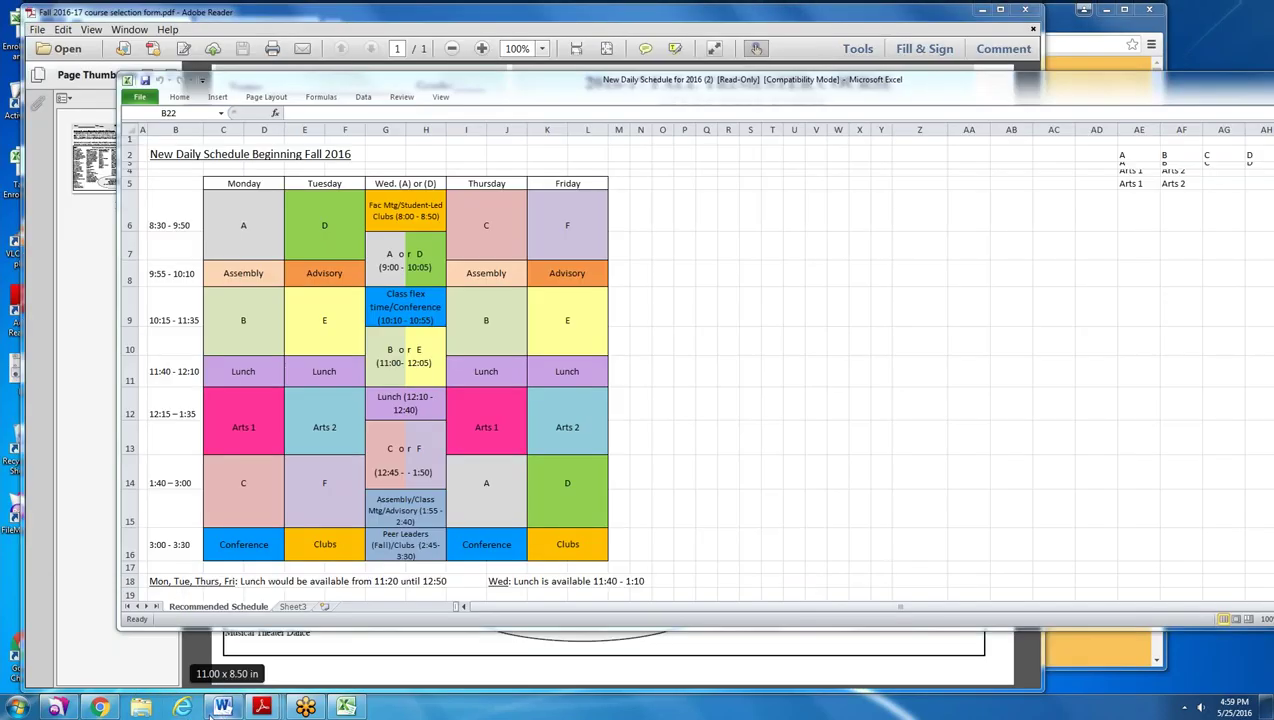
{"action": "left_click", "coordinate": [140, 707]}
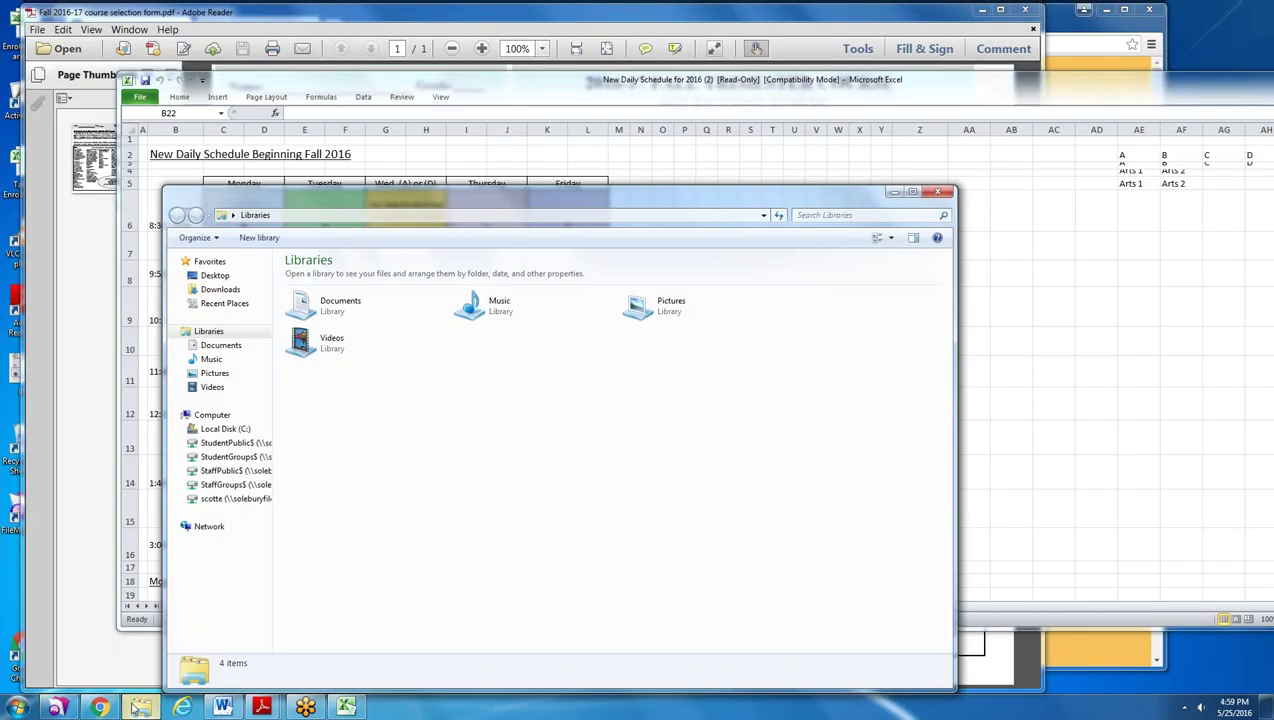
{"action": "left_click", "coordinate": [241, 500]}
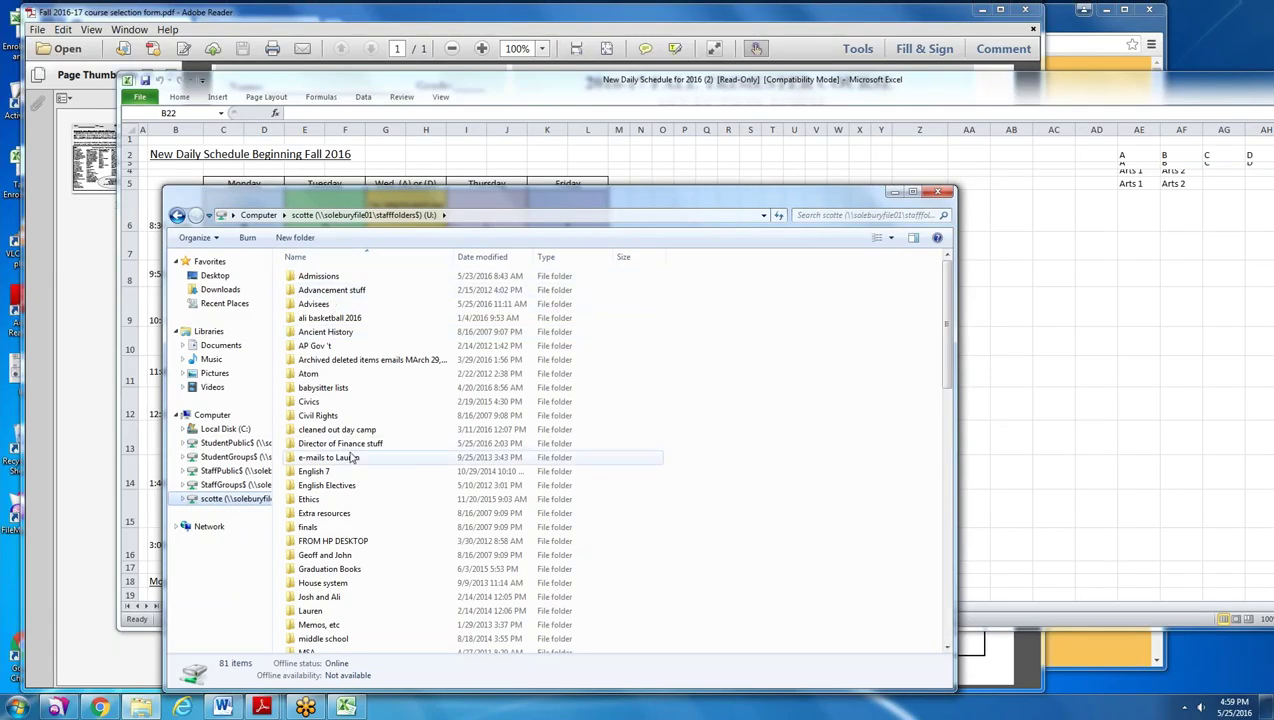
{"action": "left_click", "coordinate": [221, 346]}
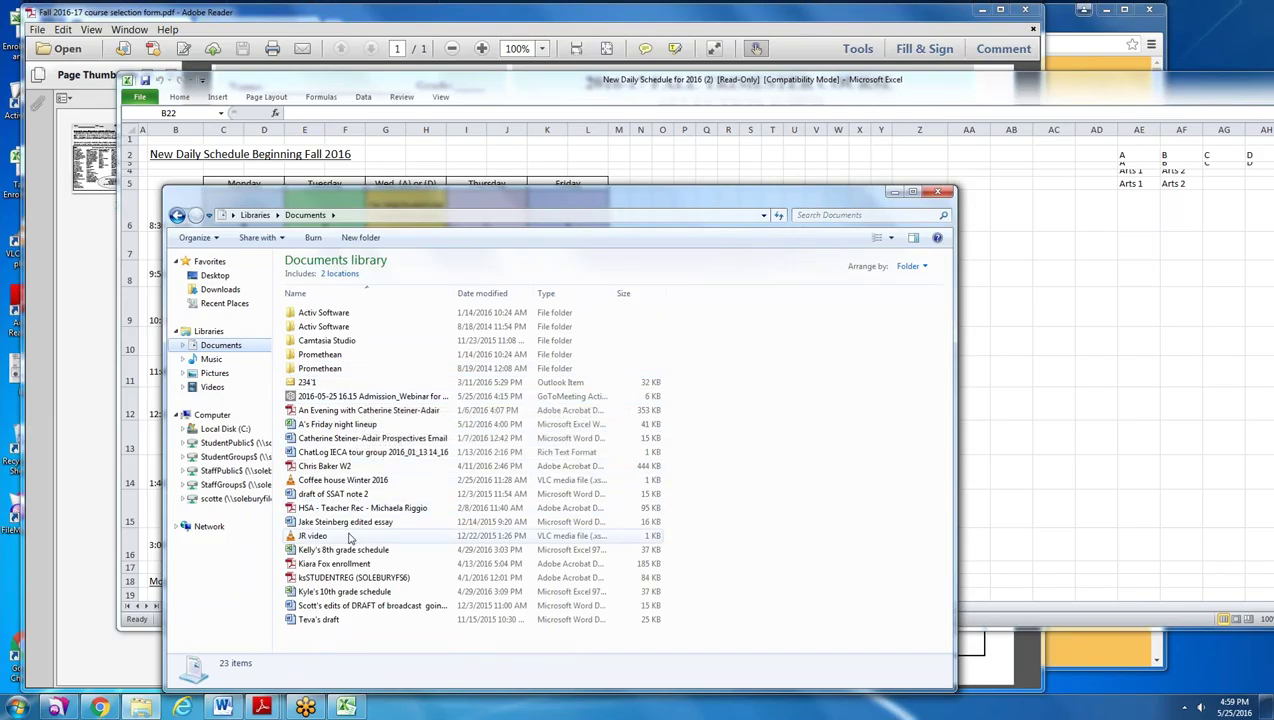
{"action": "double_click", "coordinate": [345, 592]}
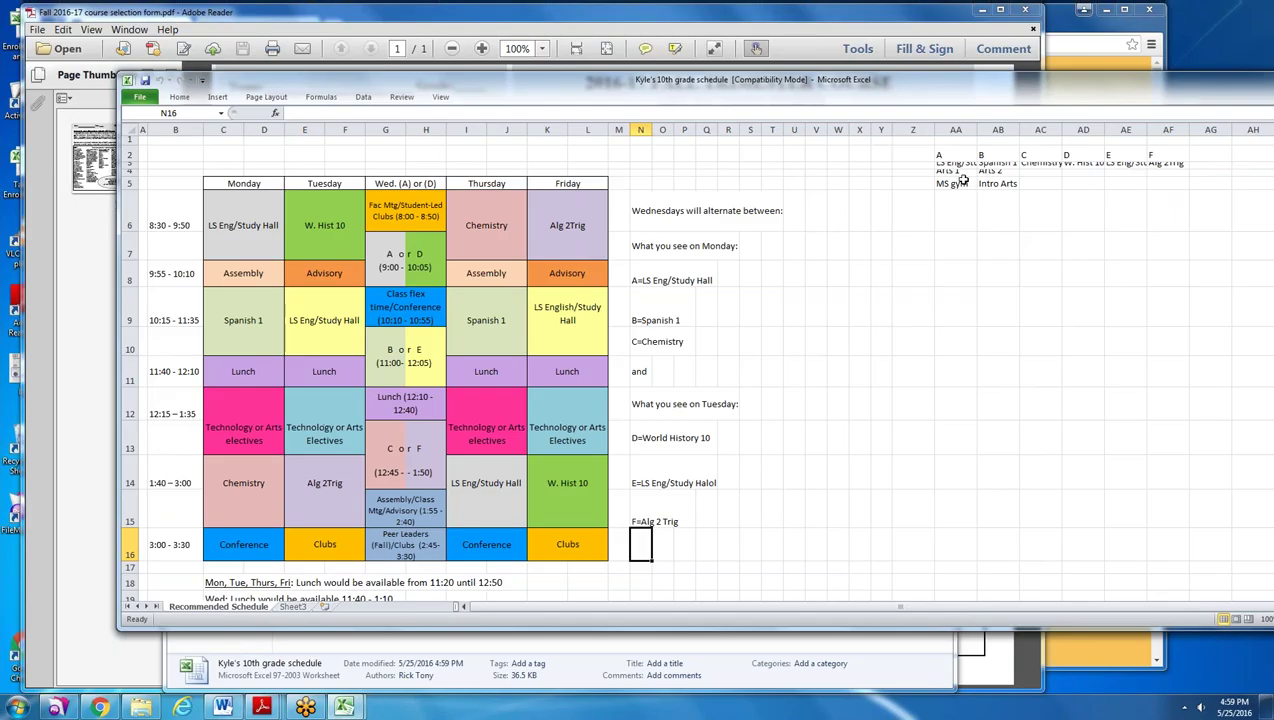
{"action": "left_click_drag", "start_coordinate": [919, 84], "coordinate": [819, 94]}
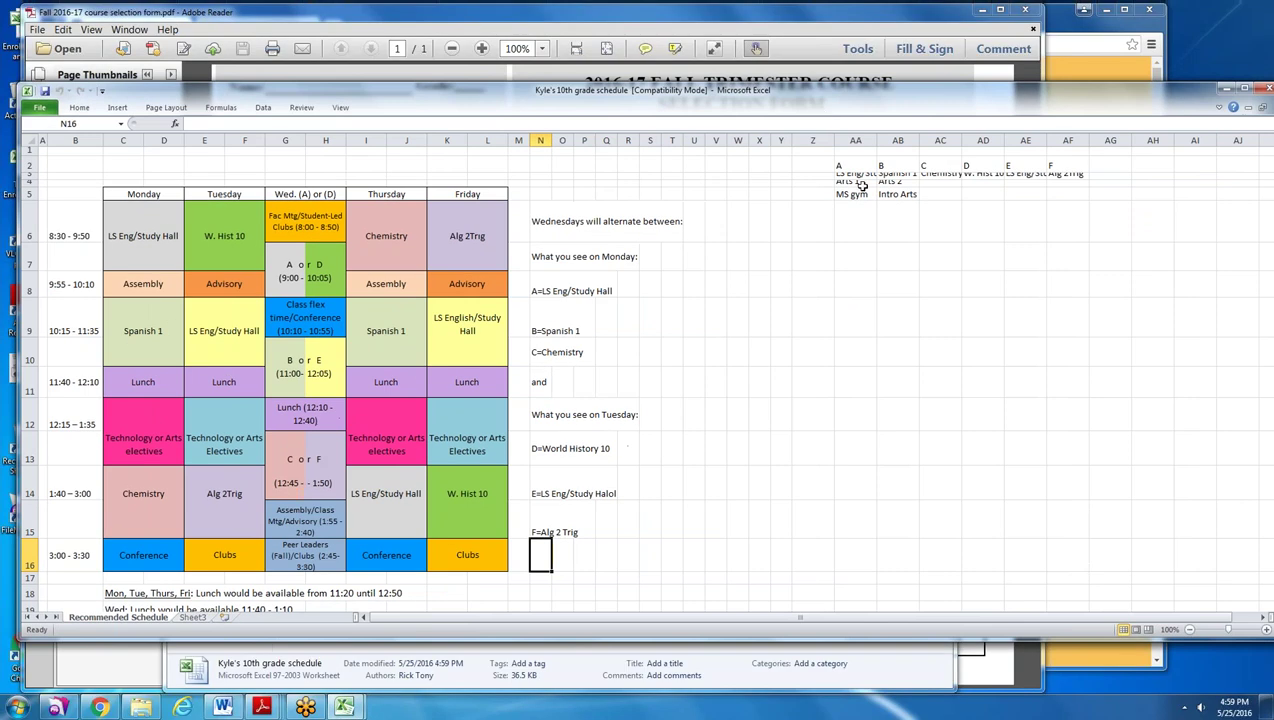
- Clear the course names under A to F in AA3:AF3 and the two arts courses in AA5:AB5
{"action": "left_click_drag", "start_coordinate": [850, 175], "coordinate": [1057, 176]}
{"action": "key", "text": "Delete"}
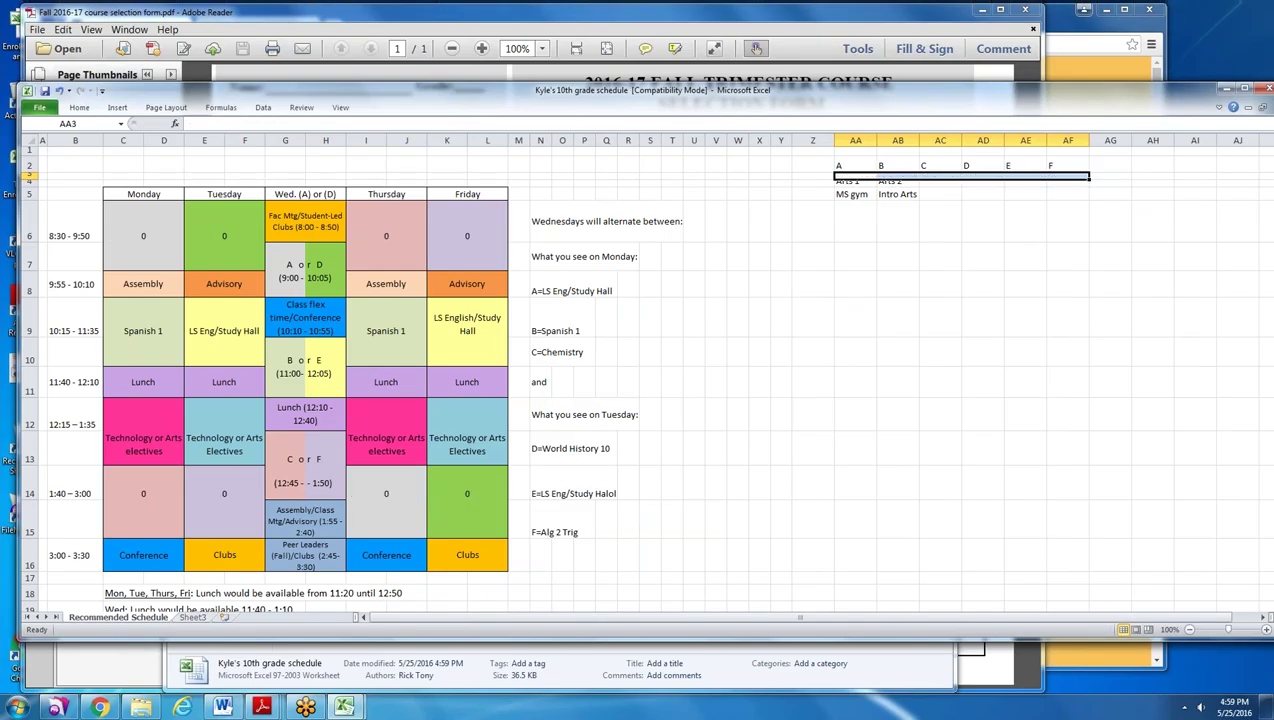
{"action": "left_click_drag", "start_coordinate": [850, 194], "coordinate": [889, 193]}
{"action": "key", "text": "Delete"}
- Enter Eng 9, H Geom and Con Phys as the A, B and C courses in cells AA3 to AC3
{"action": "left_click", "coordinate": [845, 175]}
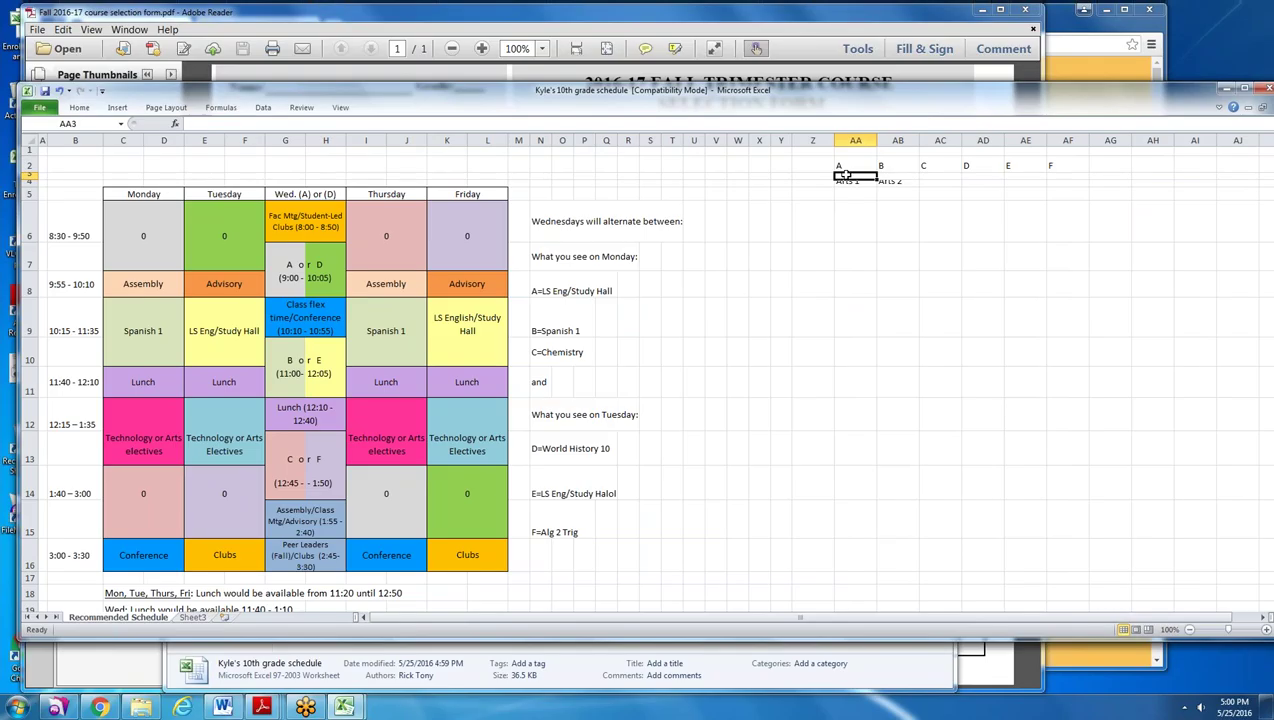
{"action": "type", "text": "Eng 9"}
{"action": "key", "text": "Tab"}
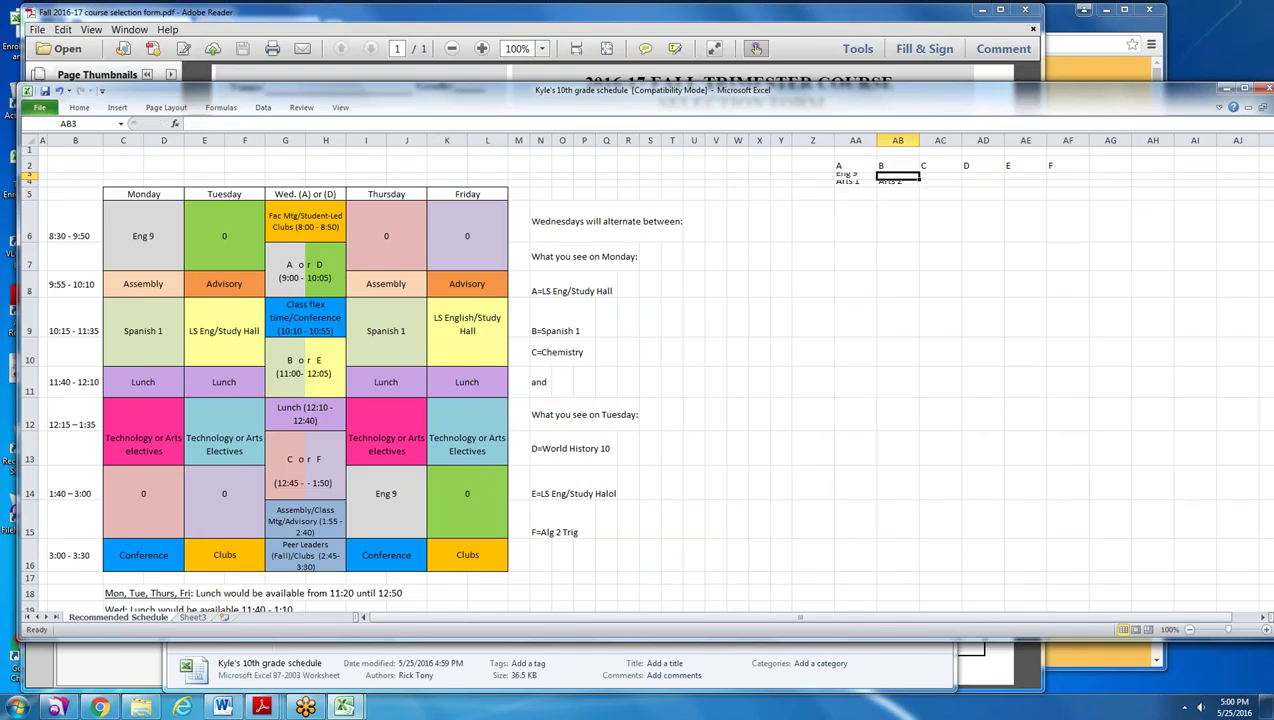
{"action": "type", "text": "Arts"}
{"action": "key", "text": "BackSpace"}
{"action": "key", "text": "BackSpace"}
{"action": "key", "text": "BackSpace"}
{"action": "key", "text": "BackSpace"}
{"action": "type", "text": "H Geom"}
{"action": "key", "text": "Tab"}
{"action": "type", "text": "C"}
{"action": "key", "text": "BackSpace"}
{"action": "key", "text": "BackSpace"}
{"action": "type", "text": "n Phys"}
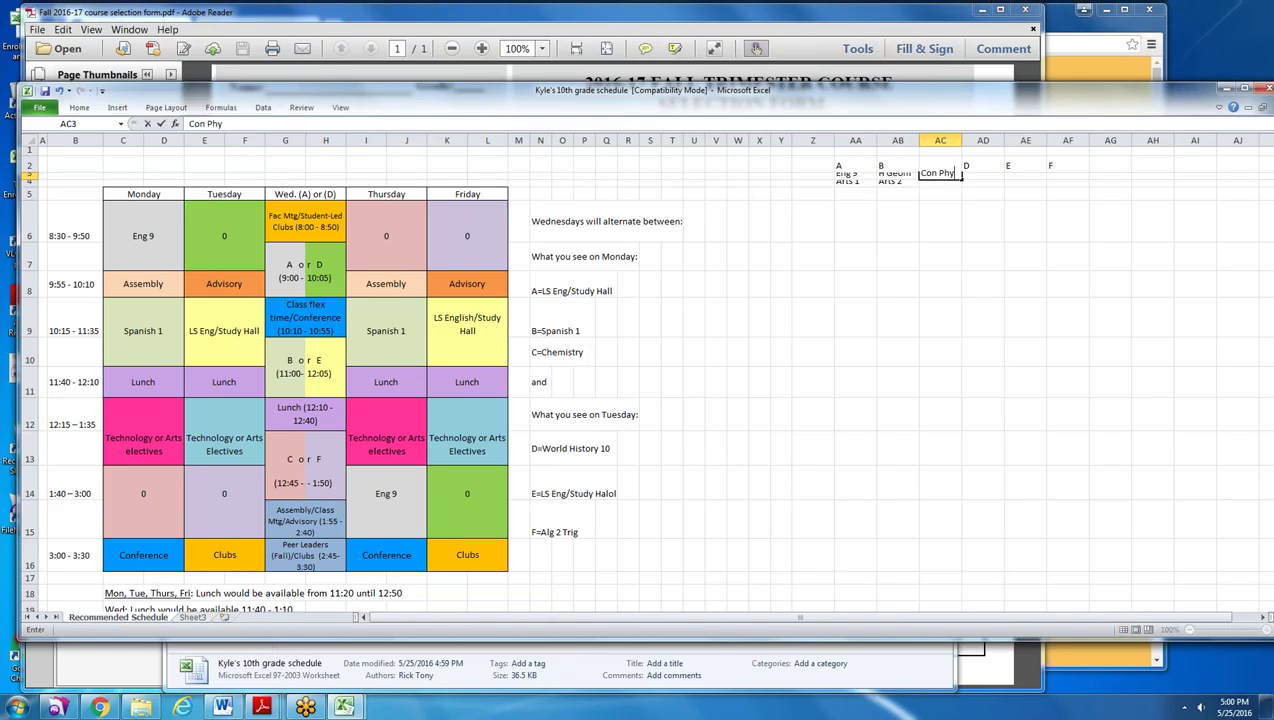
{"action": "key", "text": "Tab"}
- Enter World History as the E course in AE3 and French 2 as the F course in AF3
{"action": "left_click", "coordinate": [1025, 176]}
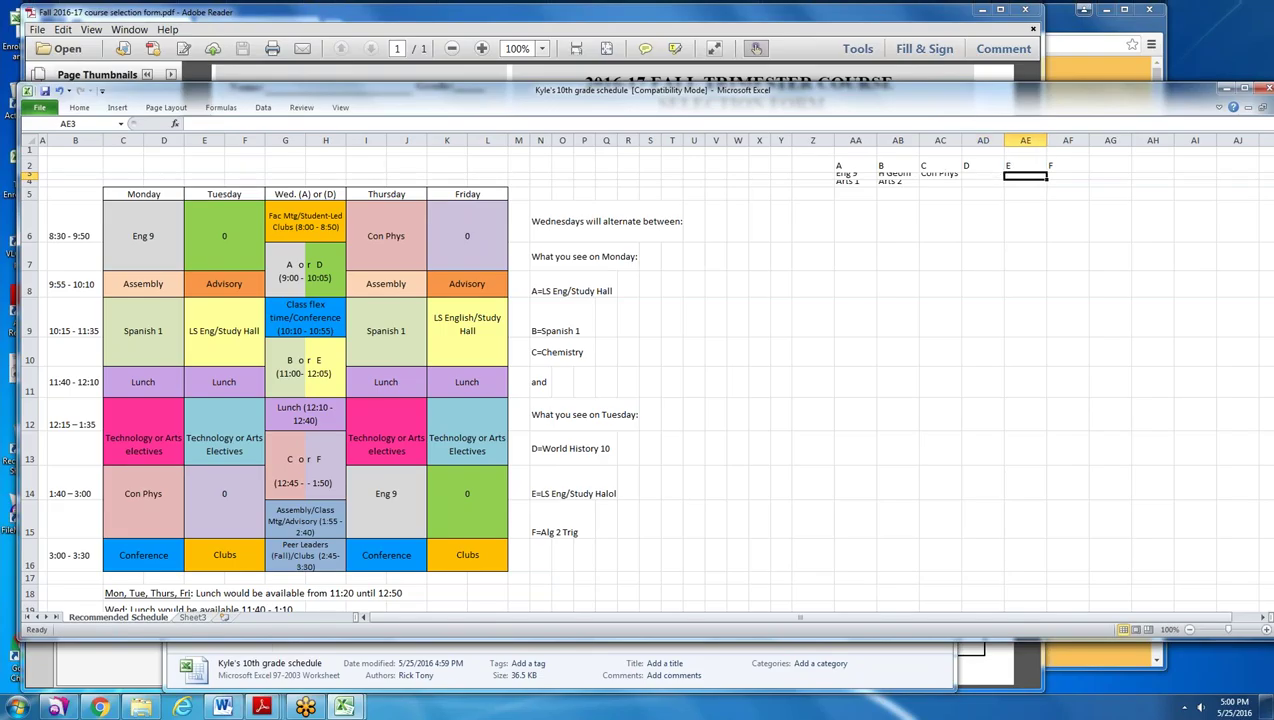
{"action": "type", "text": "World j"}
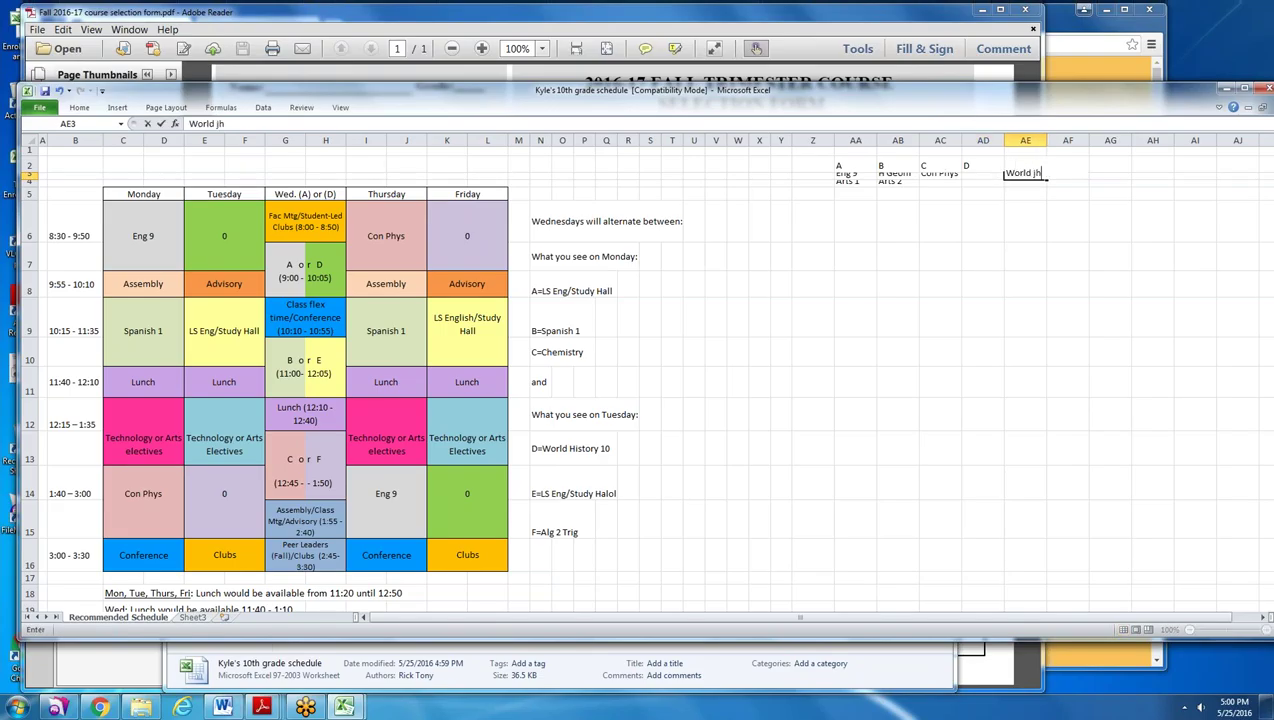
{"action": "type", "text": "History"}
{"action": "key", "text": "Tab"}
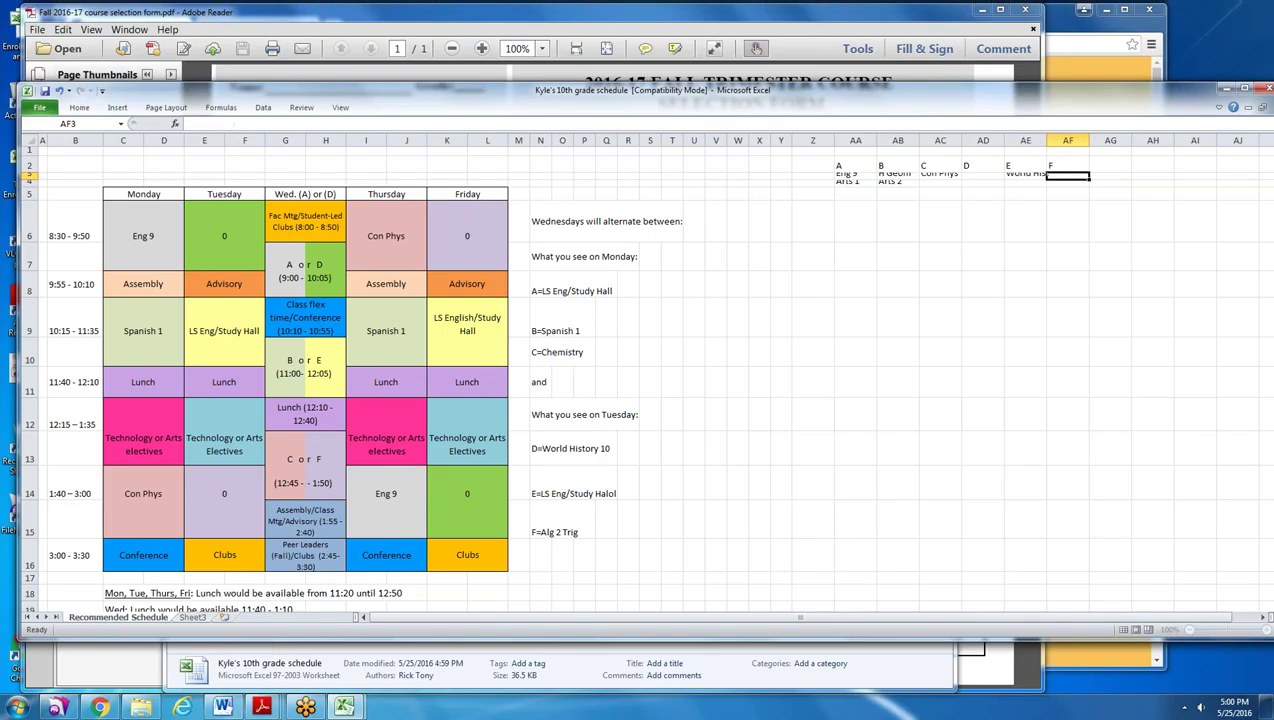
{"action": "type", "text": "French 2"}
{"action": "key", "text": "Return"}
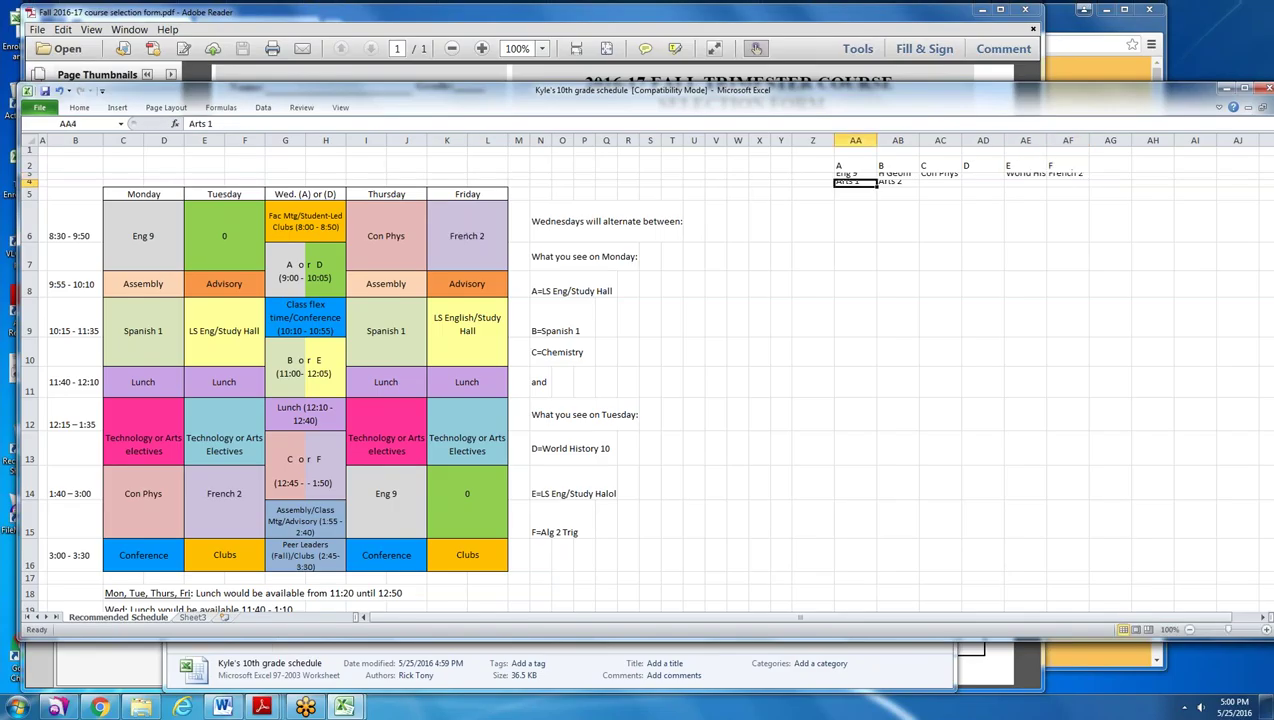
- Replace Spanish 1 with Hon Geom in the Monday and Thursday 10:15 - 11:35 blocks
{"action": "left_click", "coordinate": [169, 339]}
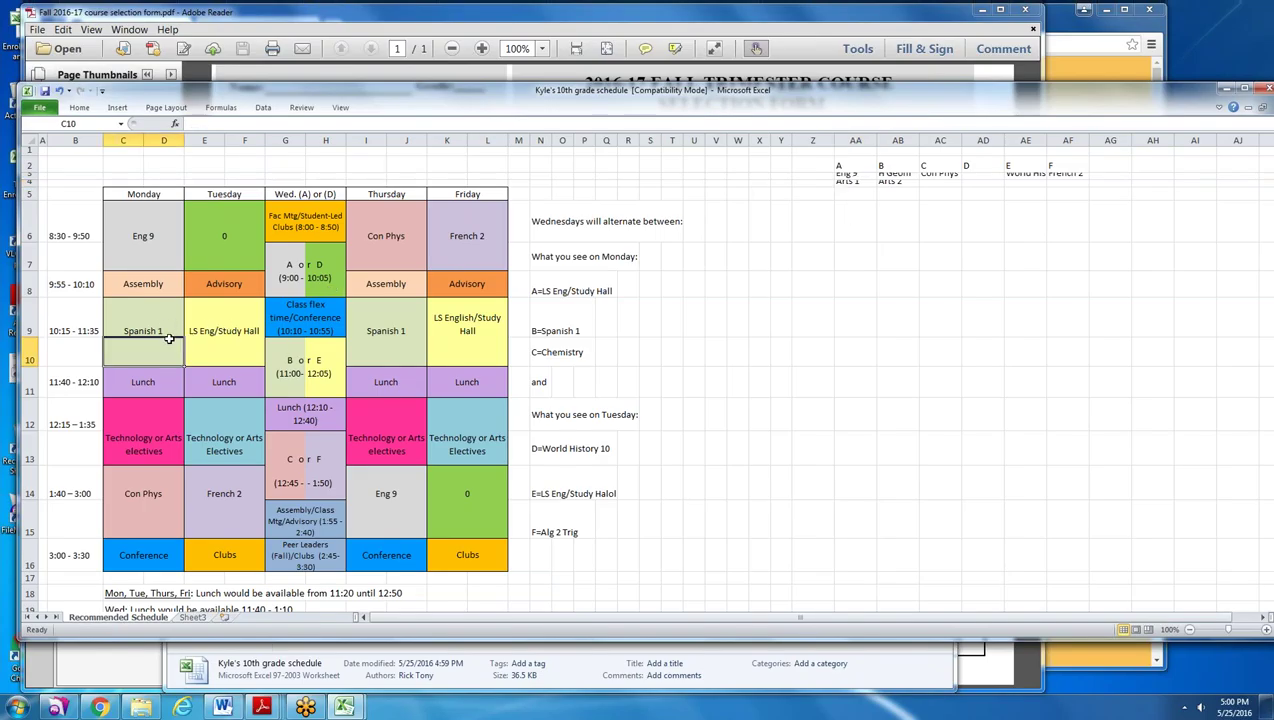
{"action": "left_click", "coordinate": [160, 331]}
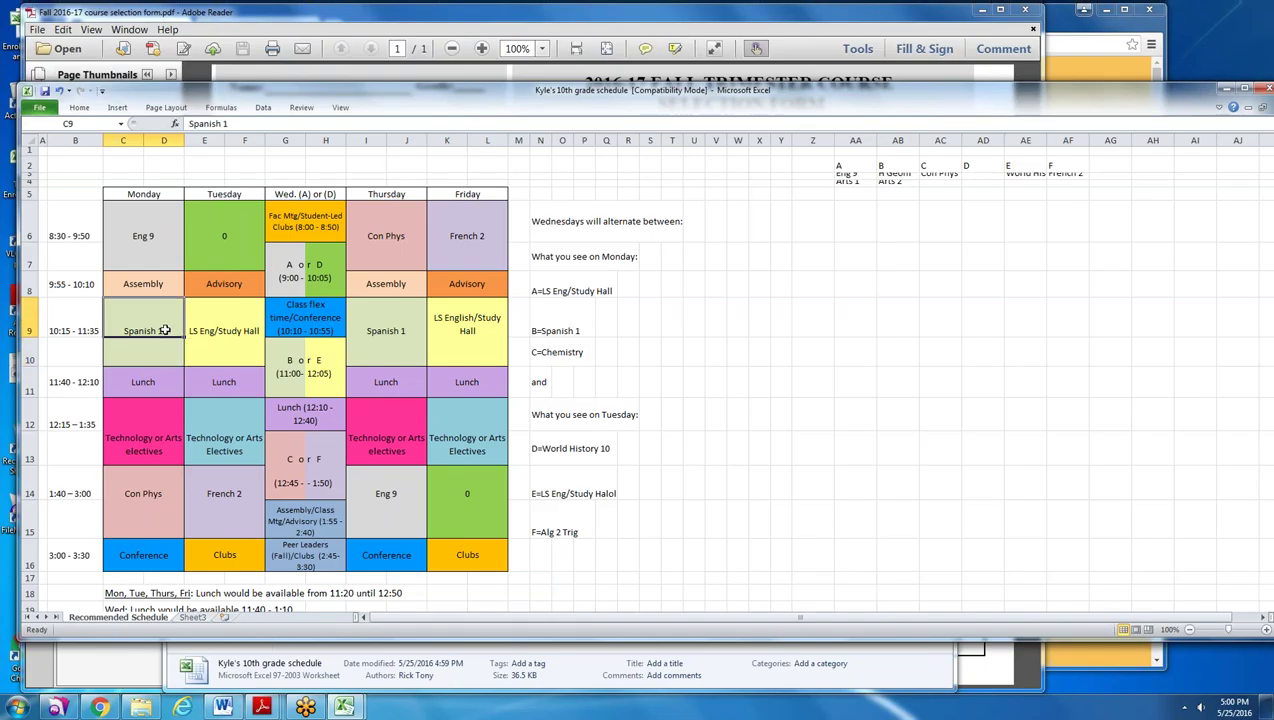
{"action": "type", "text": "Hon Geo"}
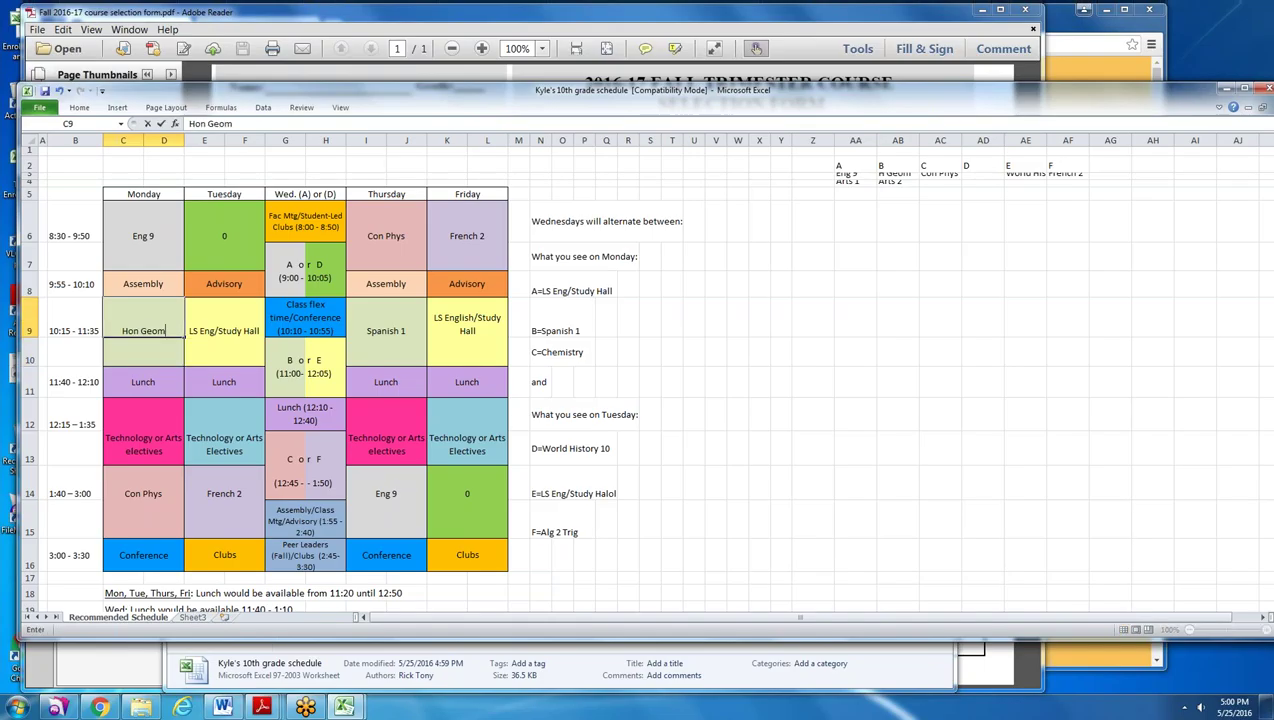
{"action": "type", "text": "m"}
{"action": "key", "text": "Tab"}
{"action": "left_click", "coordinate": [375, 331]}
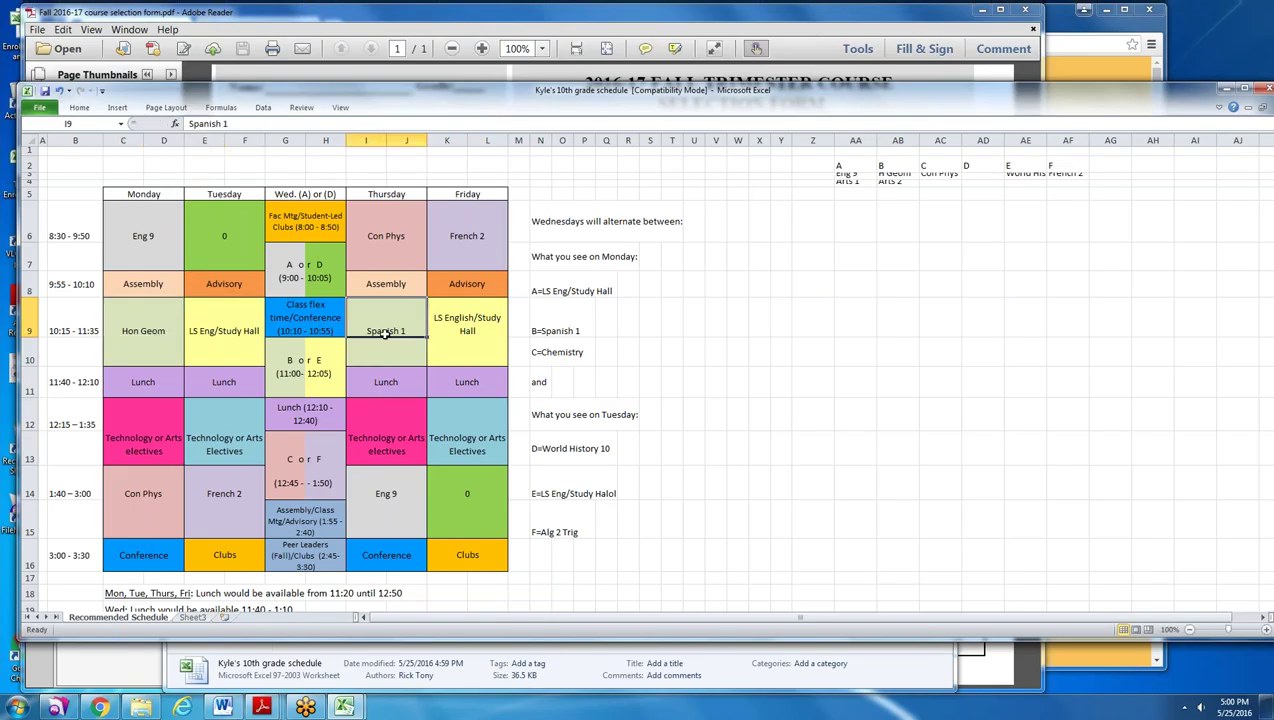
{"action": "type", "text": "Hon Geom"}
{"action": "key", "text": "Return"}
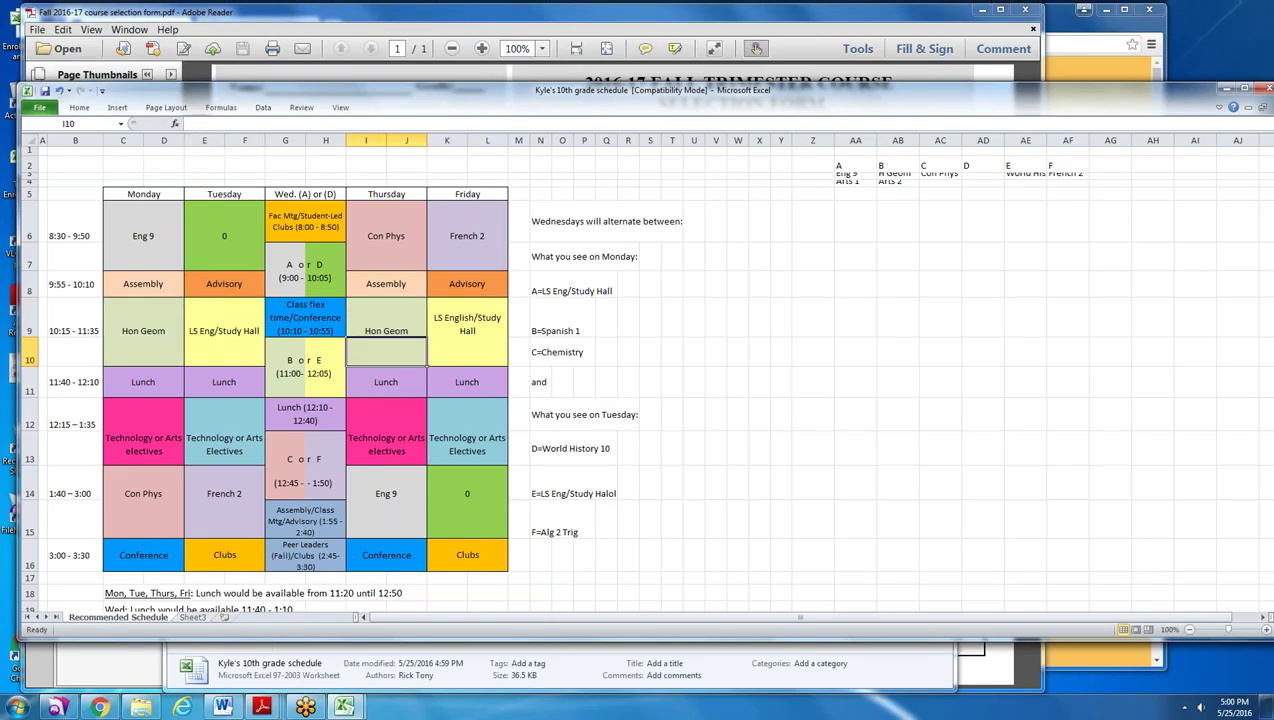
- Try entering Engineering and Chorus as the Arts 1 and Arts 2 courses in AA5 and AB5
{"action": "left_click", "coordinate": [862, 195]}
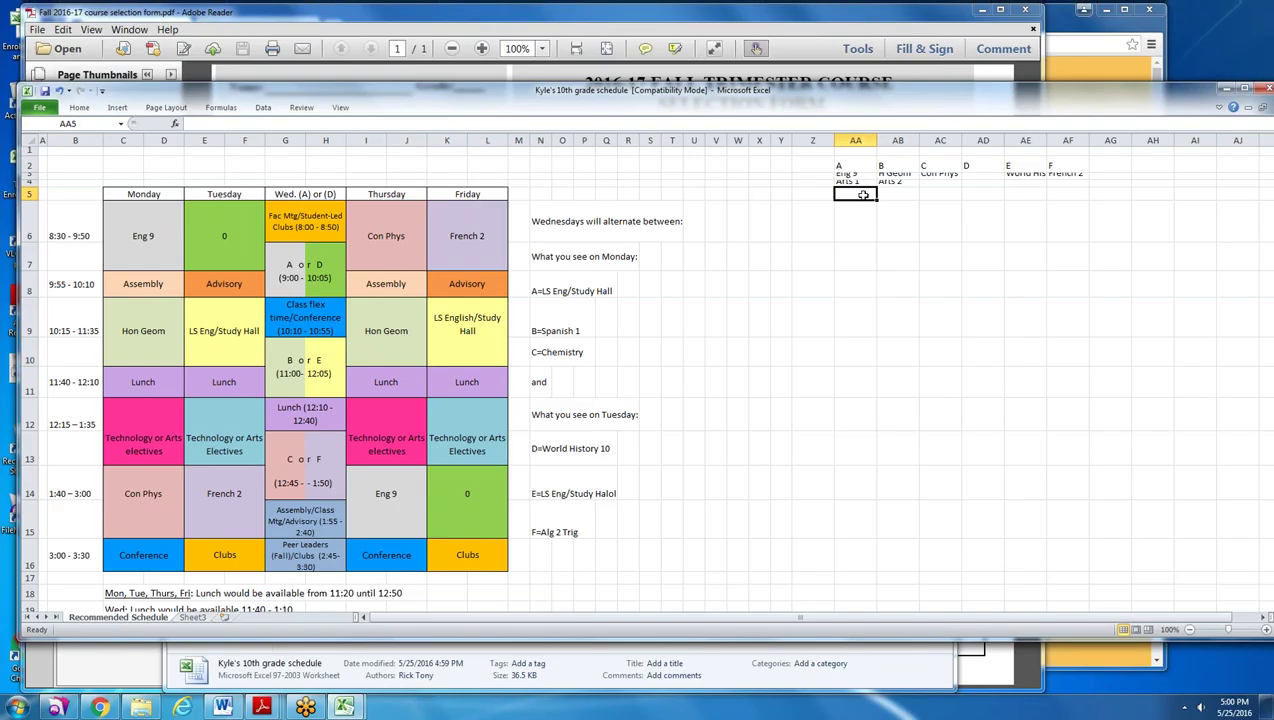
{"action": "type", "text": "Engineering"}
{"action": "key", "text": "Tab"}
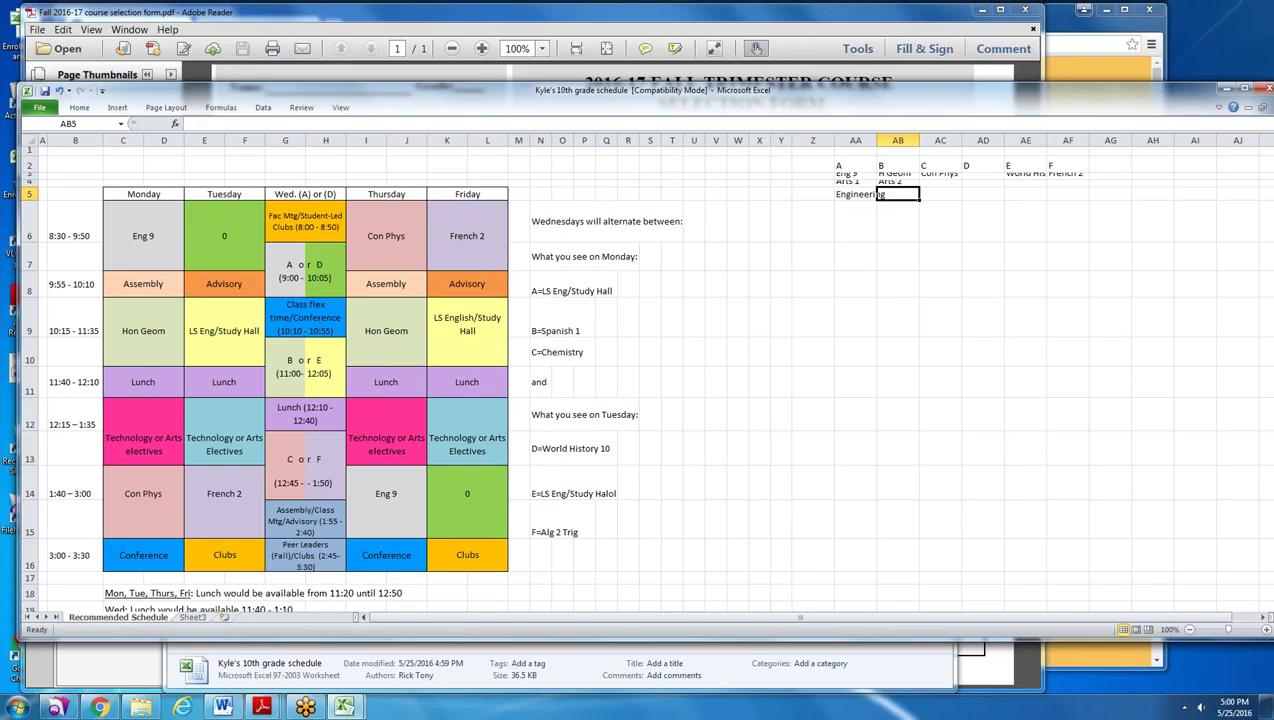
{"action": "type", "text": "Chorus"}
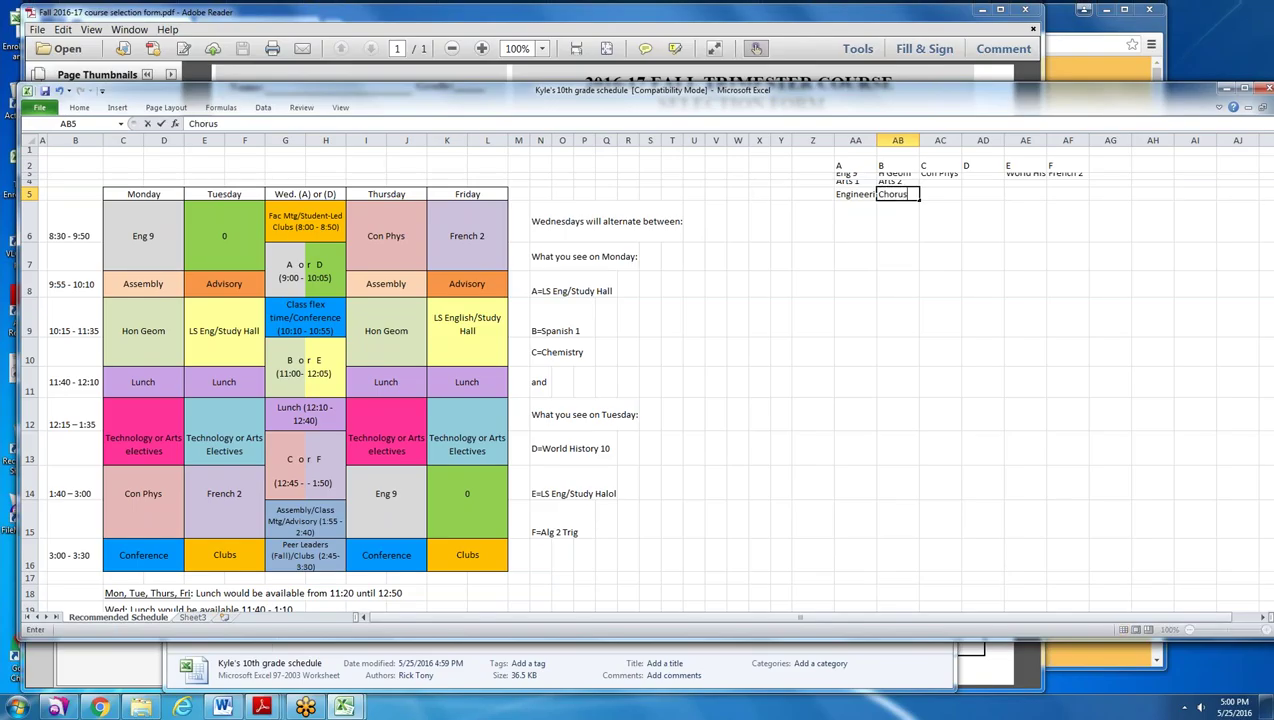
{"action": "key", "text": "Return"}
{"action": "left_click", "coordinate": [160, 436]}
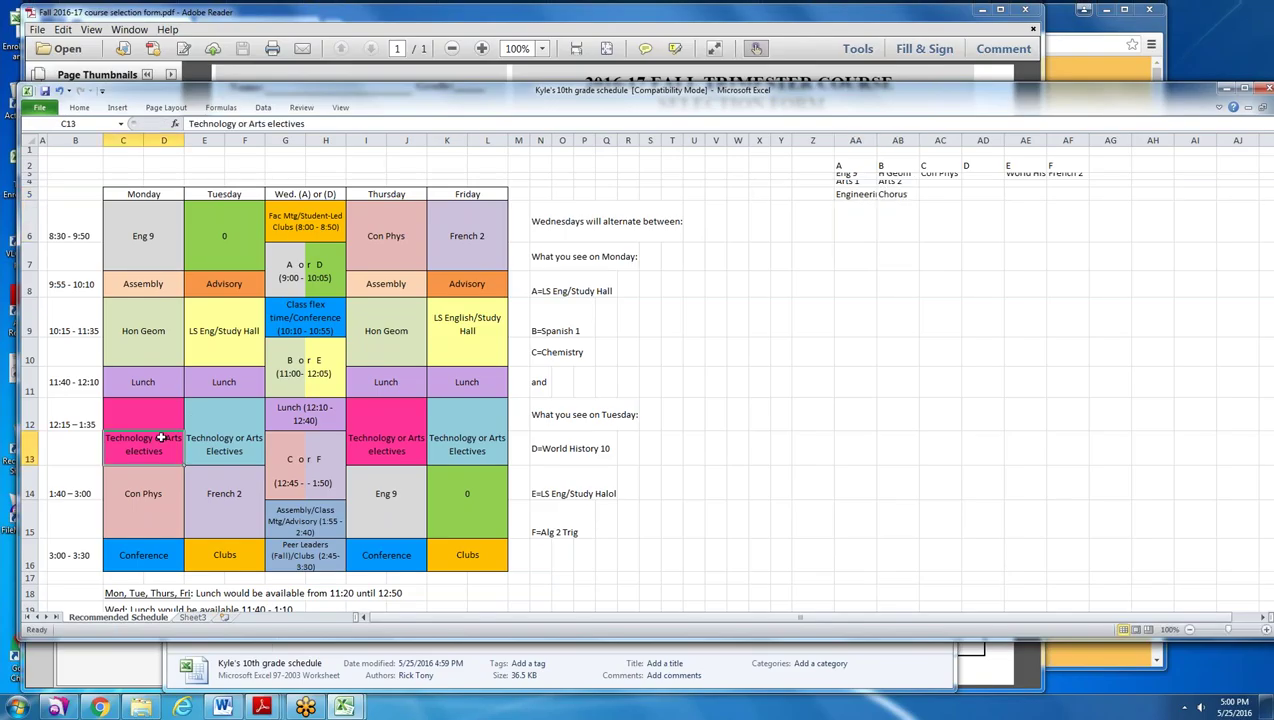
{"action": "left_click_drag", "start_coordinate": [838, 194], "coordinate": [878, 192]}
{"action": "key", "text": "Delete"}
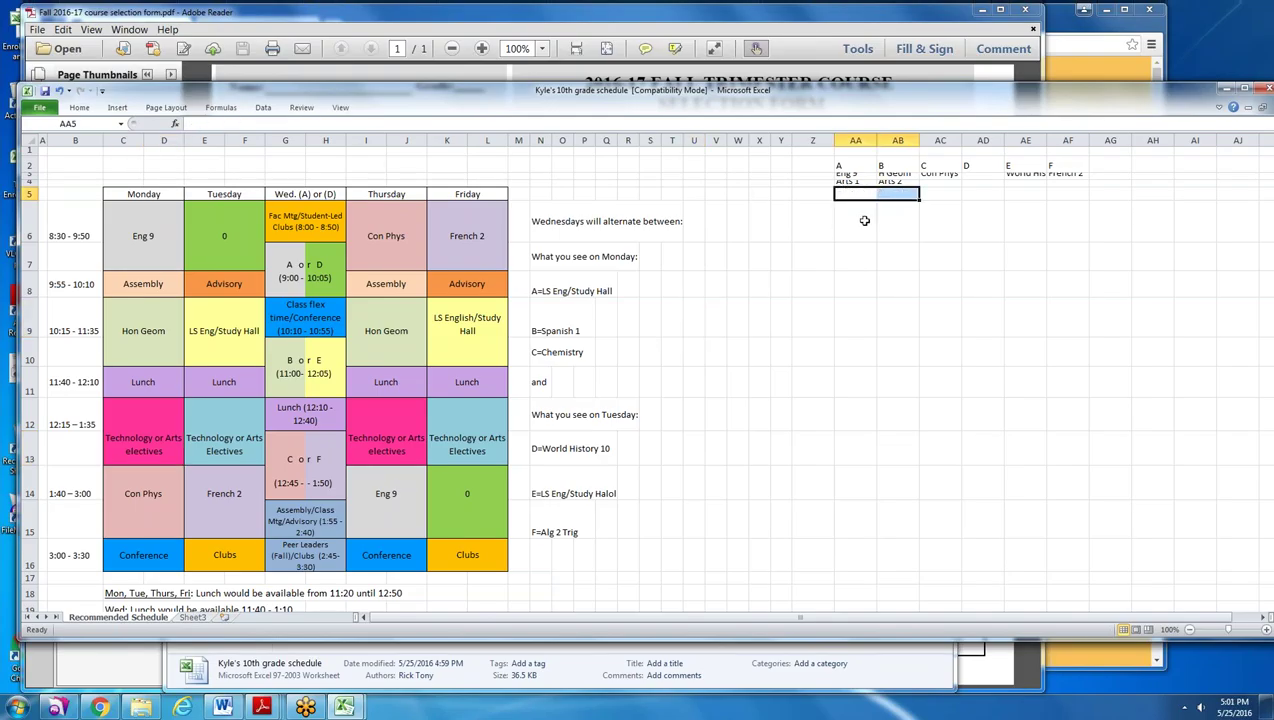
- Try linking the Friday 1:40 – 3:00 block to the F course with =AF3
{"action": "left_click", "coordinate": [494, 495]}
{"action": "type", "text": "=AF3"}
{"action": "key", "text": "Return"}
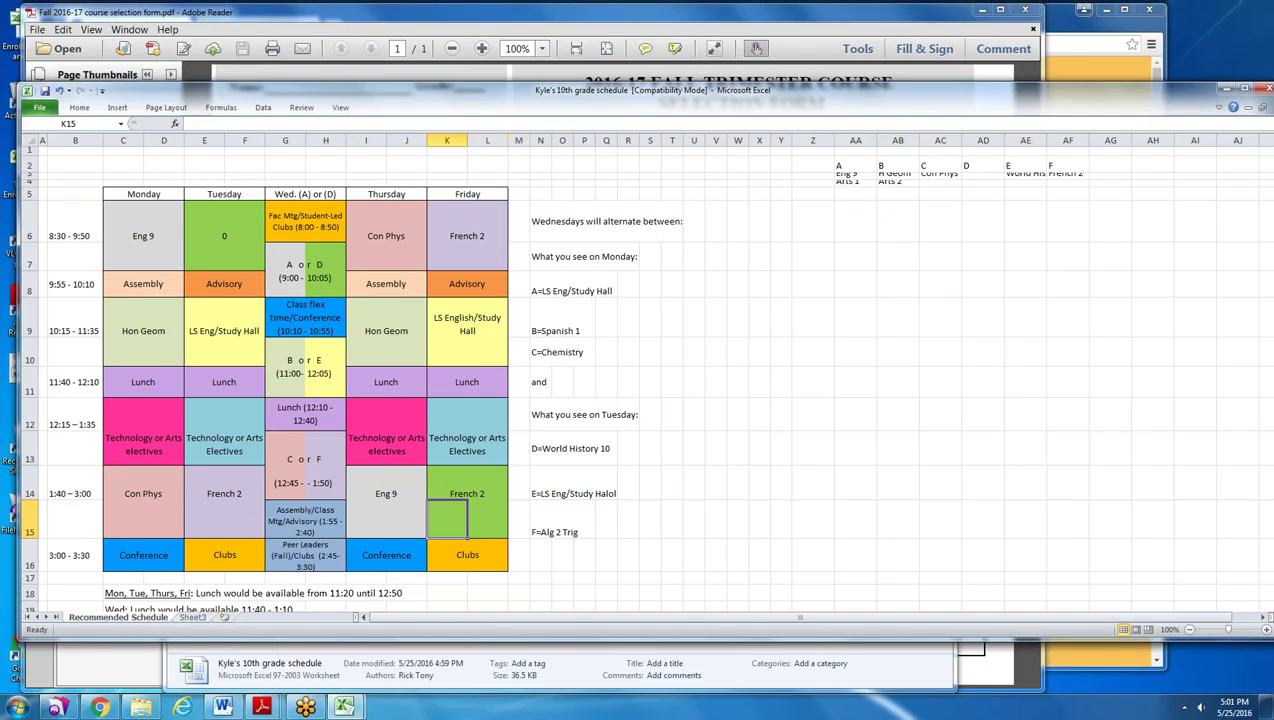
{"action": "left_click", "coordinate": [473, 490]}
{"action": "type", "text": "0"}
{"action": "key", "text": "Return"}
- Enter Free/Study Hall as the D course in cell AD3
{"action": "left_click", "coordinate": [978, 180]}
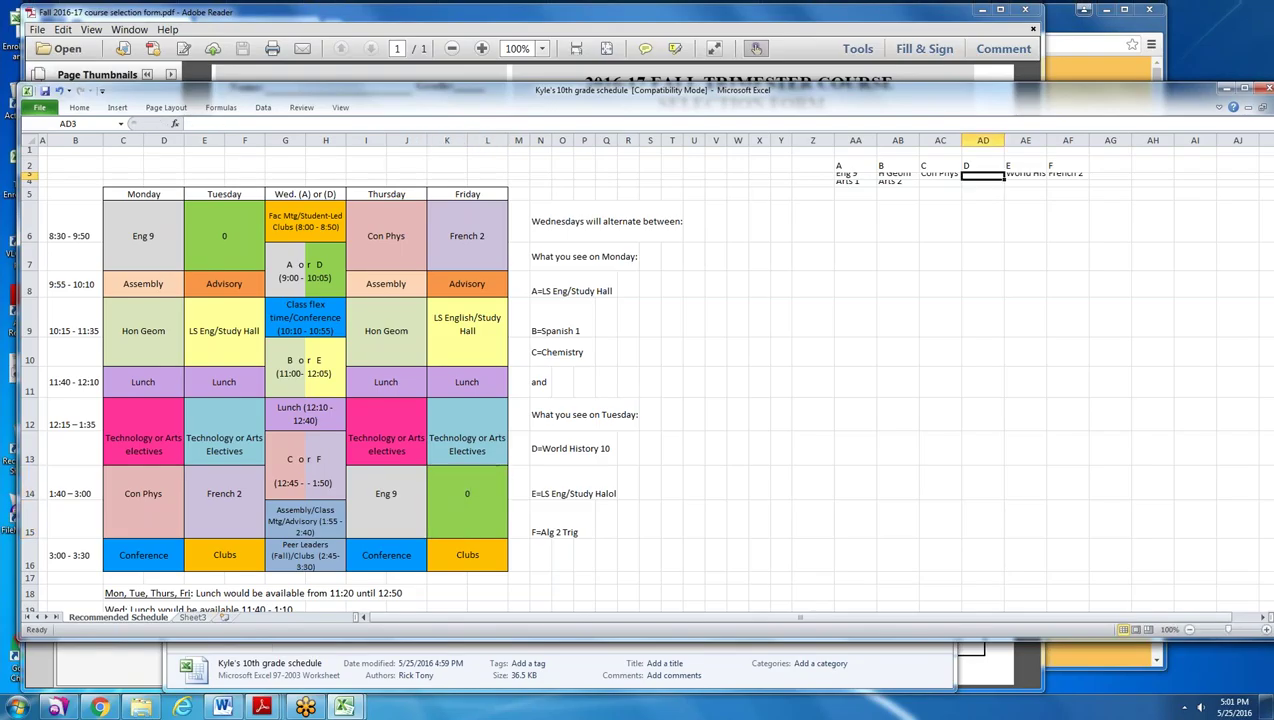
{"action": "type", "text": "Free/S"}
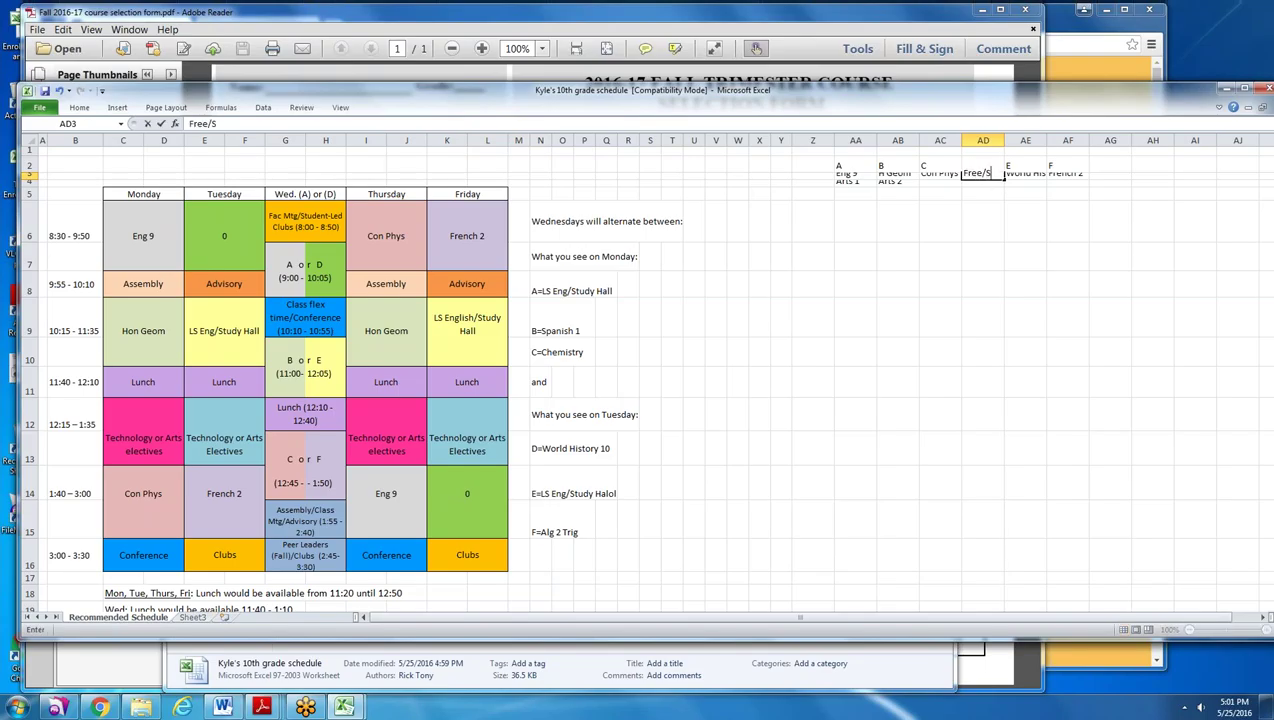
{"action": "type", "text": "tudy Hall"}
{"action": "key", "text": "Return"}
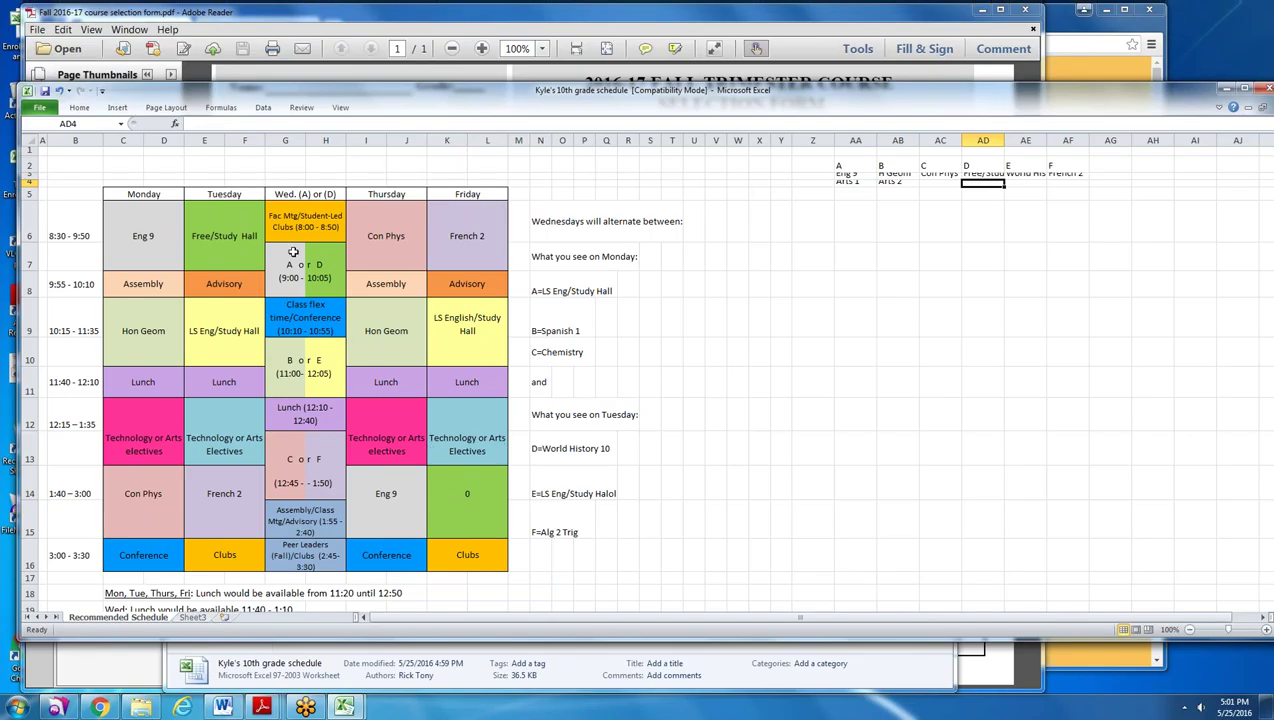
- Try to copy the Tuesday 8:30 - 9:50 block into the Friday 1:40 – 3:00 block
{"action": "left_click", "coordinate": [242, 231]}
{"action": "key", "text": "ctrl+c"}
{"action": "left_click", "coordinate": [455, 505]}
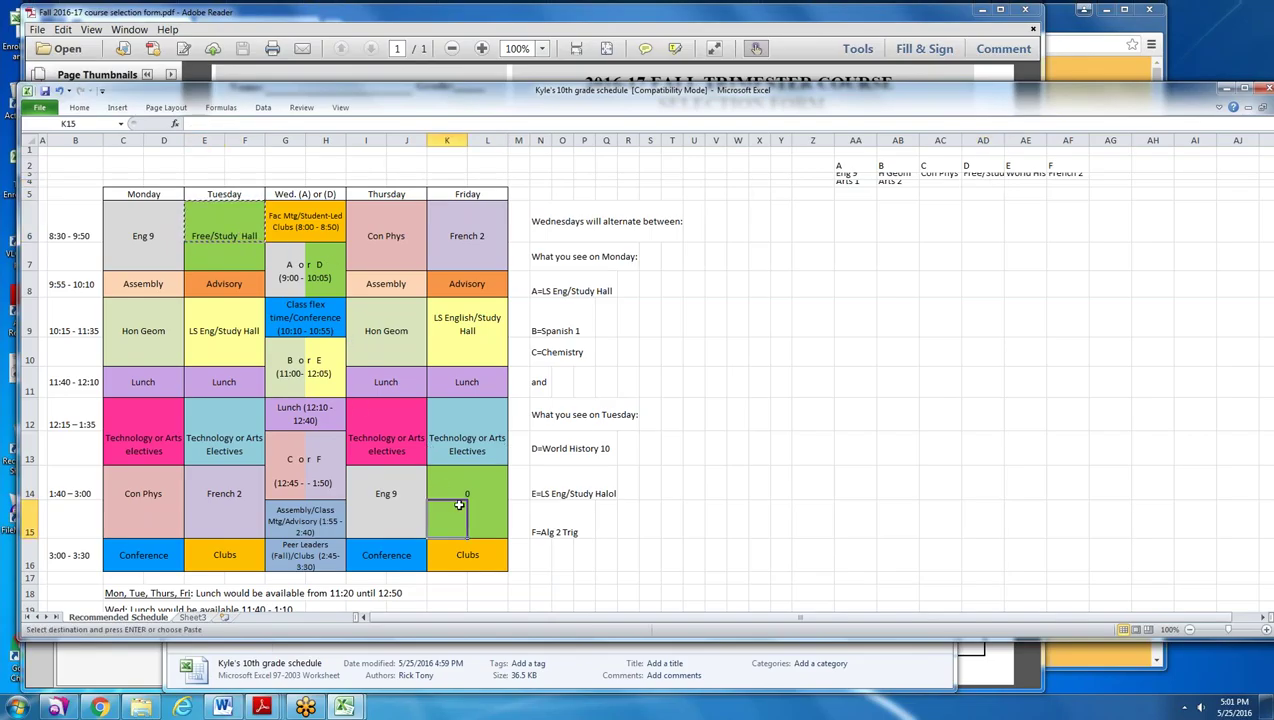
{"action": "left_click", "coordinate": [469, 494]}
{"action": "key", "text": "ctrl+v"}
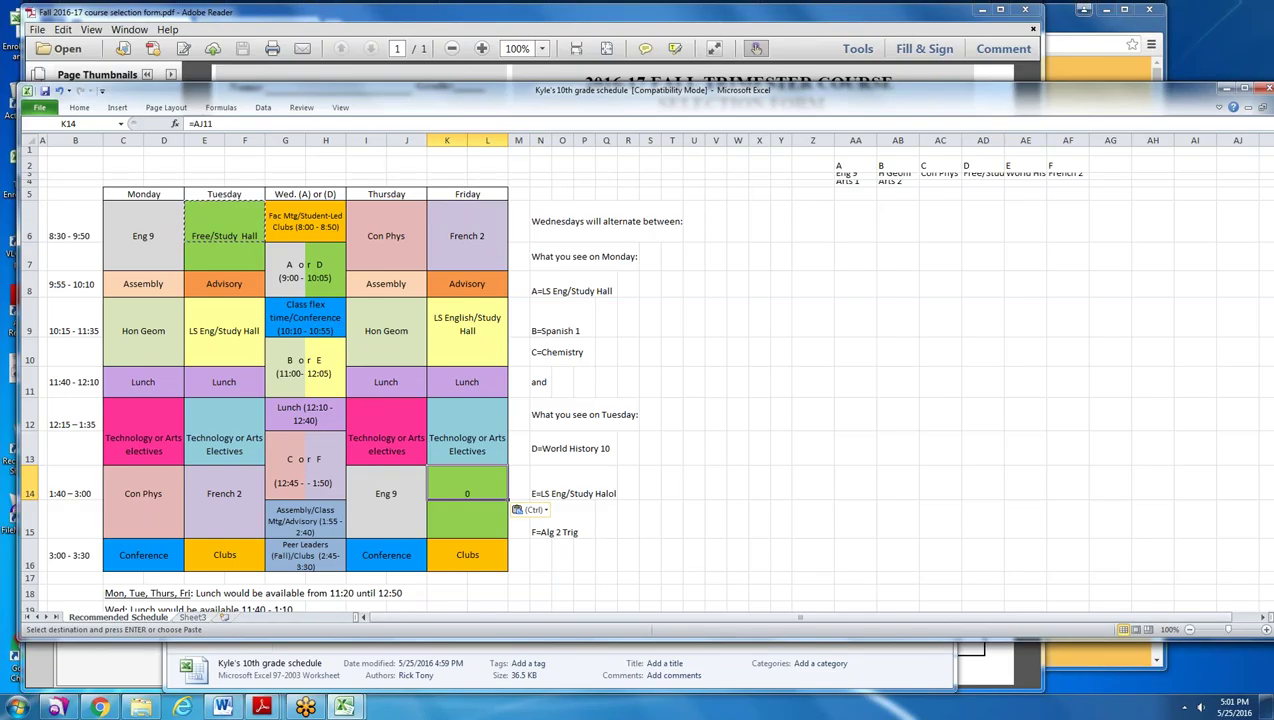
- Enter Free/Study Hall as plain text in the Friday 1:40 – 3:00 block
{"action": "type", "text": "Free/Study Hall"}
{"action": "key", "text": "Return"}
{"action": "left_click", "coordinate": [694, 448]}
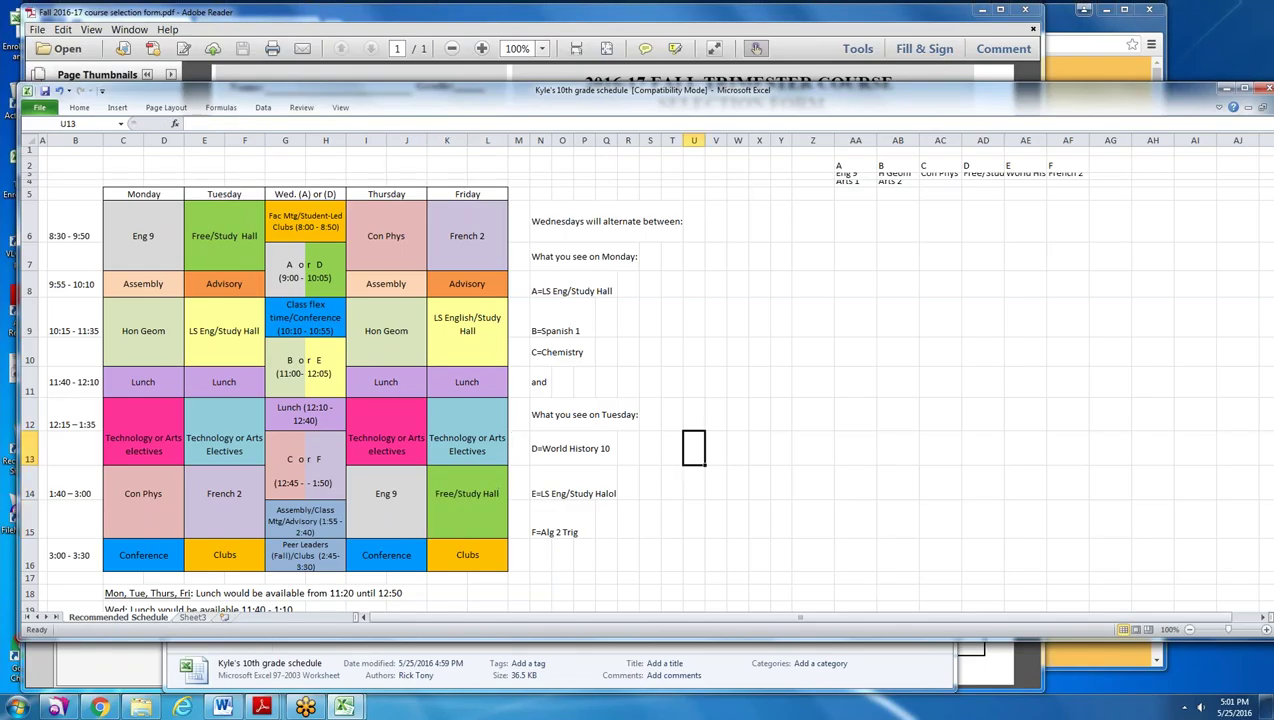
- Set the Tuesday 10:15 - 11:35 block to World Hist and the Thursday 10:15 - 11:35 block to World hist
{"action": "left_click", "coordinate": [214, 329]}
{"action": "type", "text": "W"}
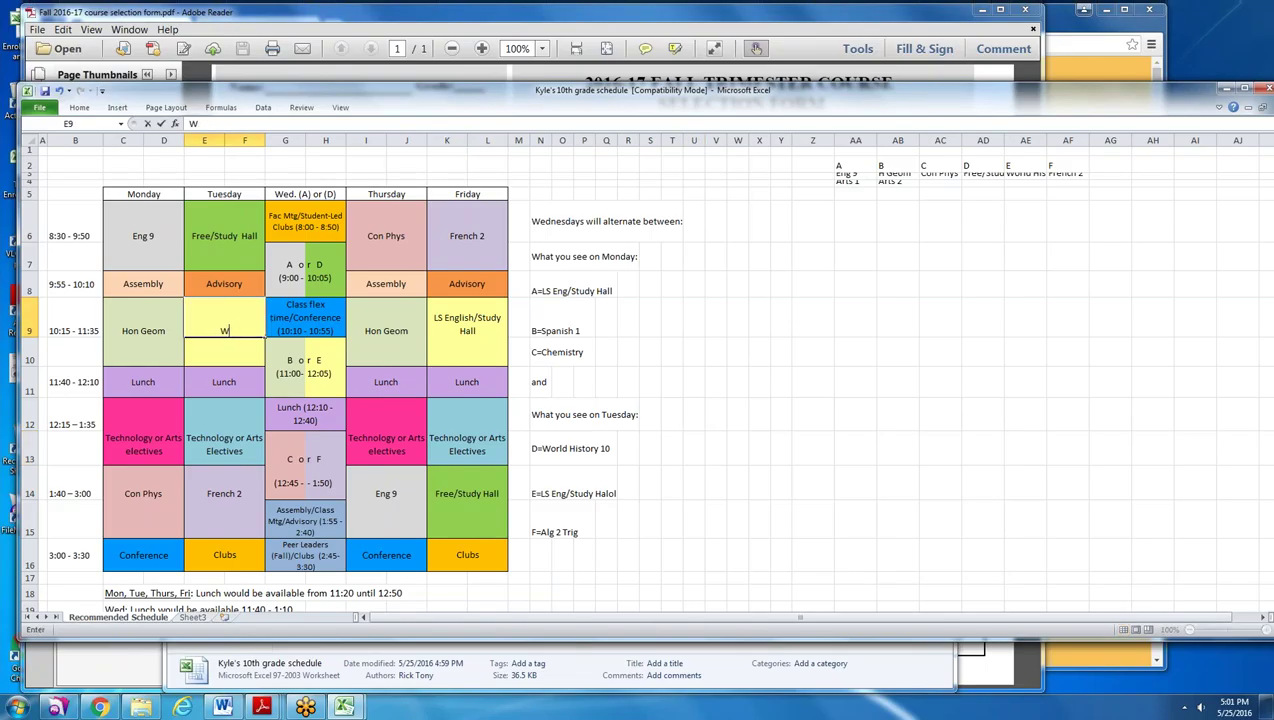
{"action": "type", "text": "orld Hist"}
{"action": "key", "text": "Tab"}
{"action": "key", "text": "Tab"}
{"action": "type", "text": "World hist"}
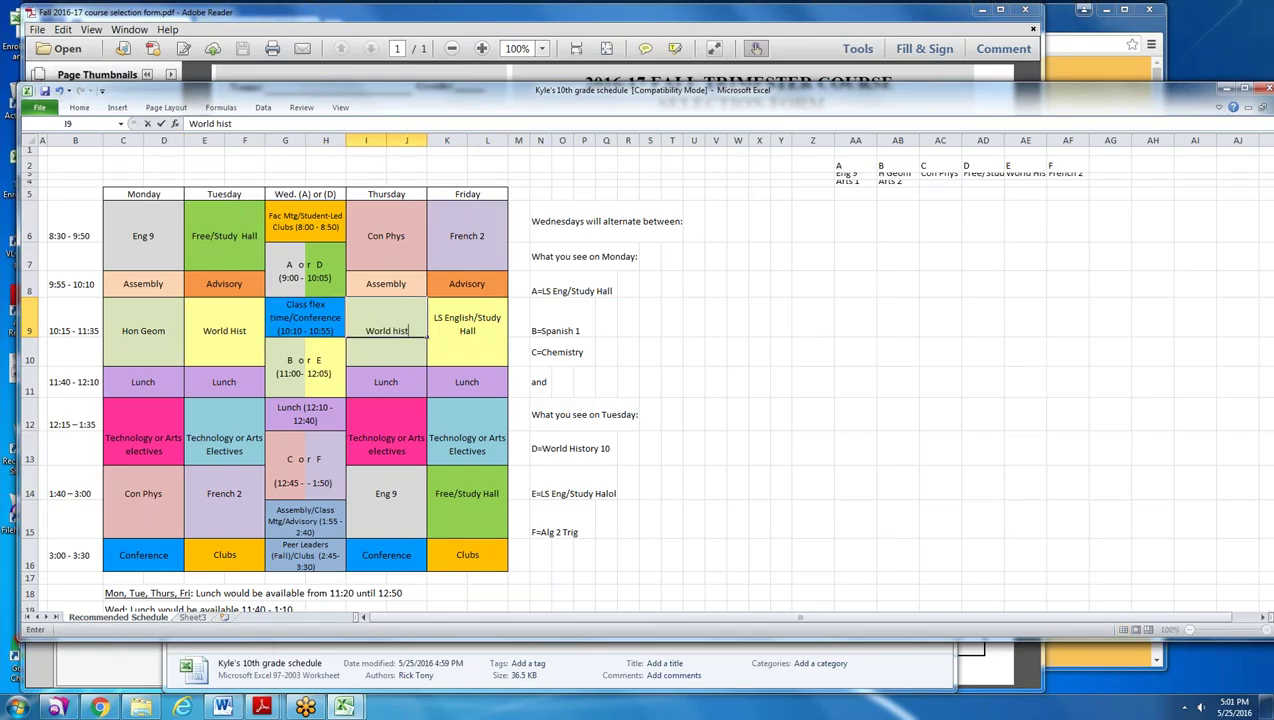
{"action": "key", "text": "Return"}
{"action": "left_click", "coordinate": [670, 318]}
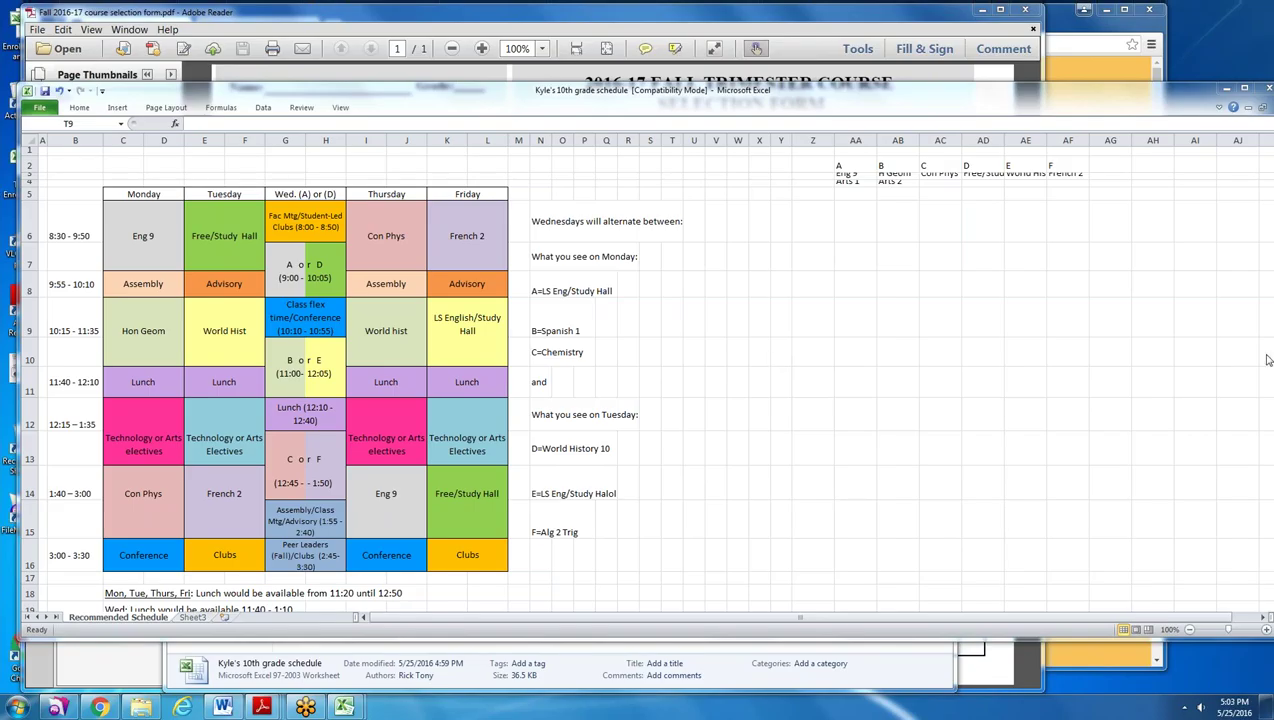
- Put away the schedule workbook and the Documents library window to bring the course selection form into view
{"action": "left_click", "coordinate": [660, 90]}
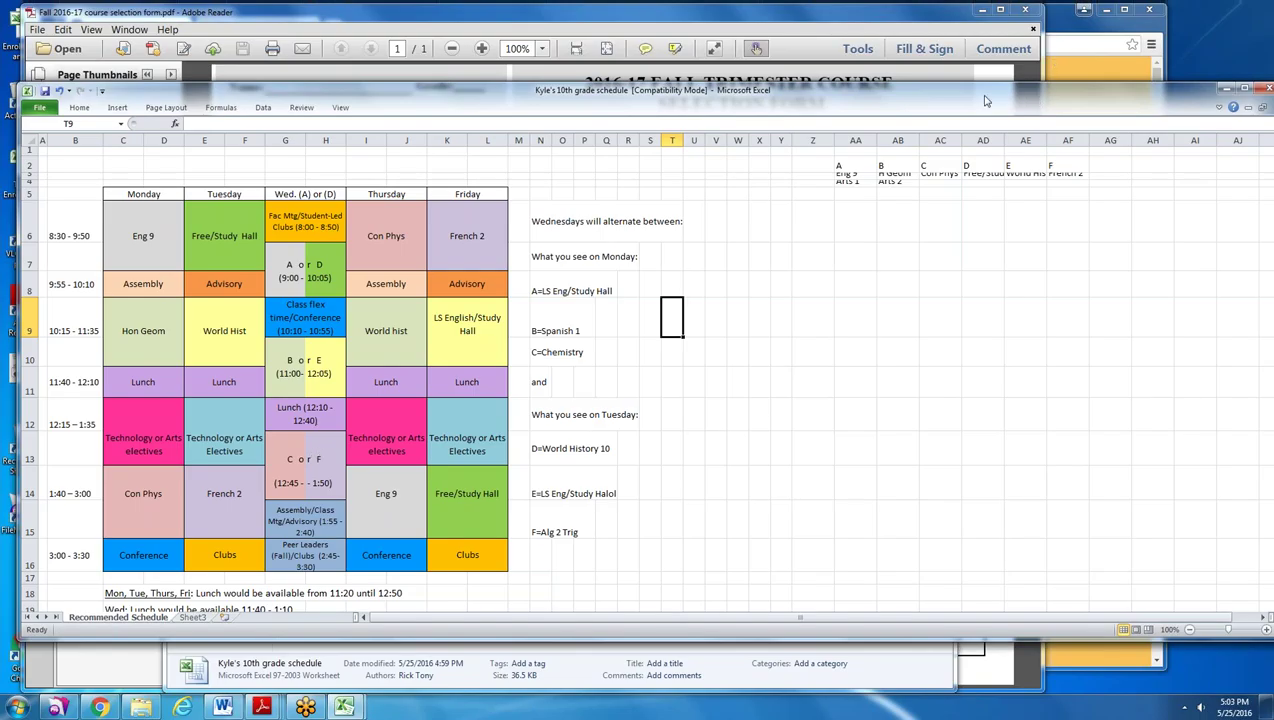
{"action": "left_click_drag", "start_coordinate": [983, 97], "coordinate": [762, 113]}
{"action": "key", "text": "alt+F4"}
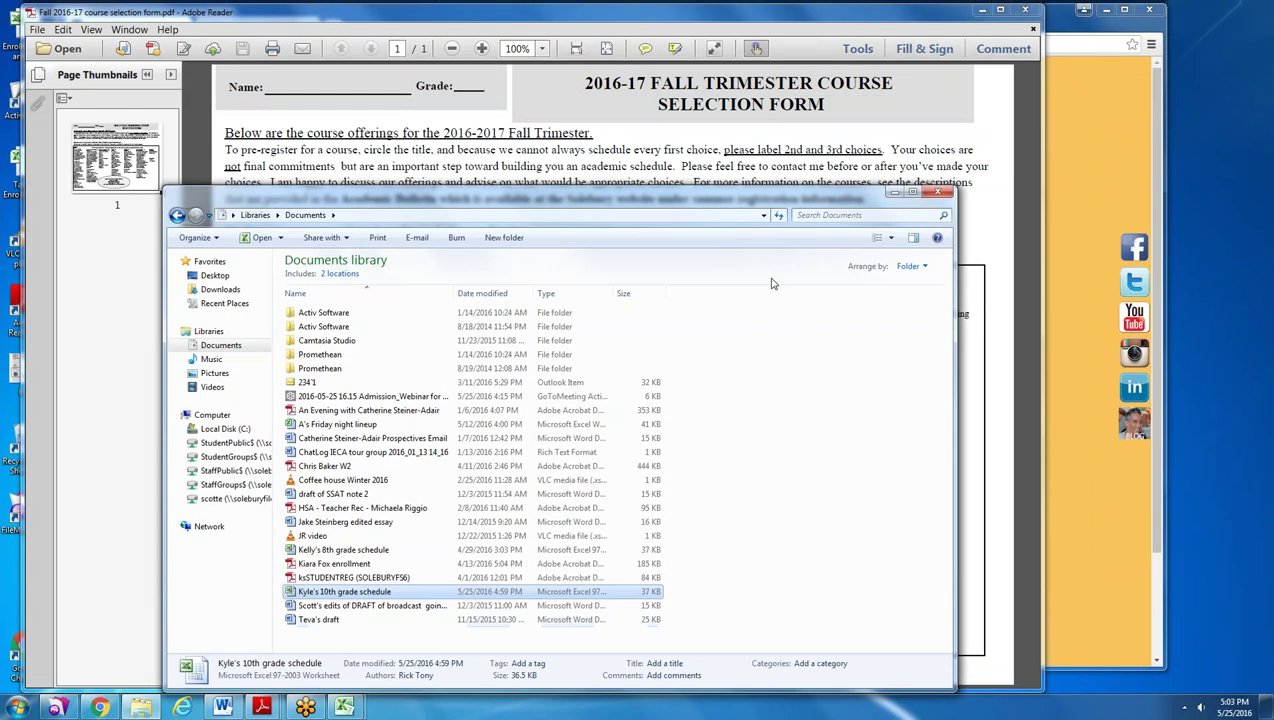
{"action": "left_click", "coordinate": [896, 193]}
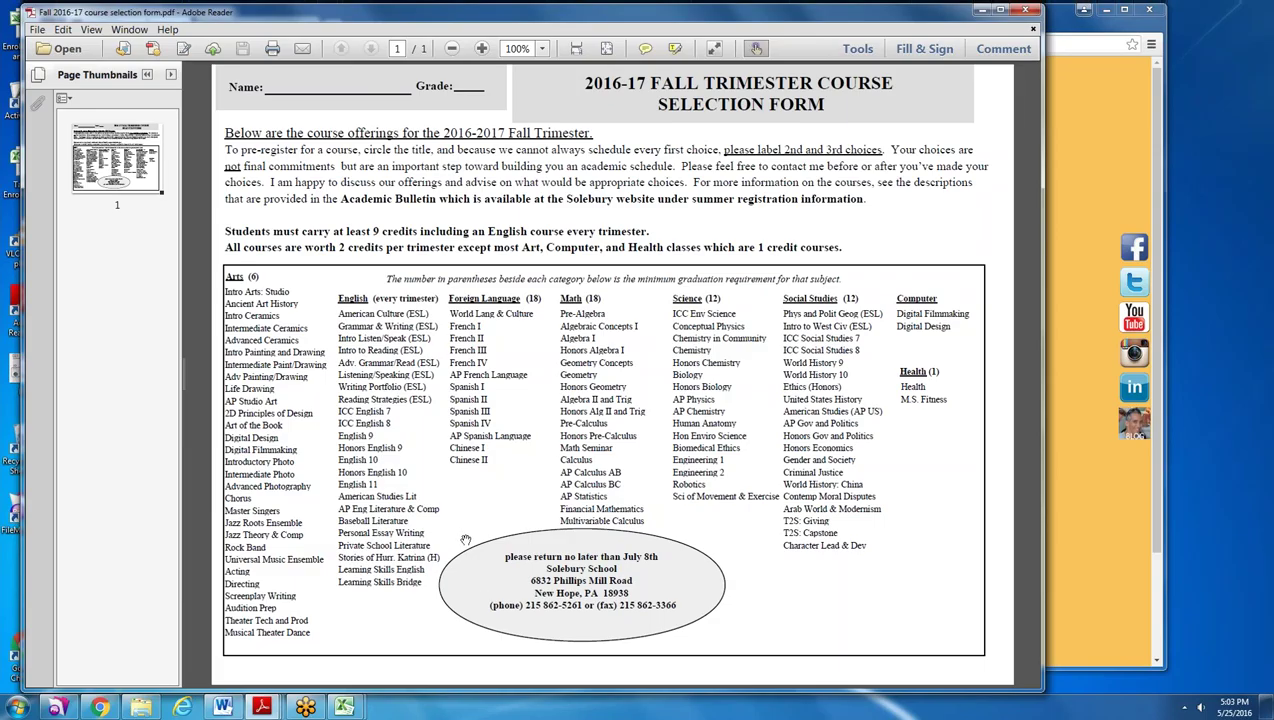
- Switch to the AGENDA FOR WEB CHAT document in Word
{"action": "mouse_move", "coordinate": [227, 707]}
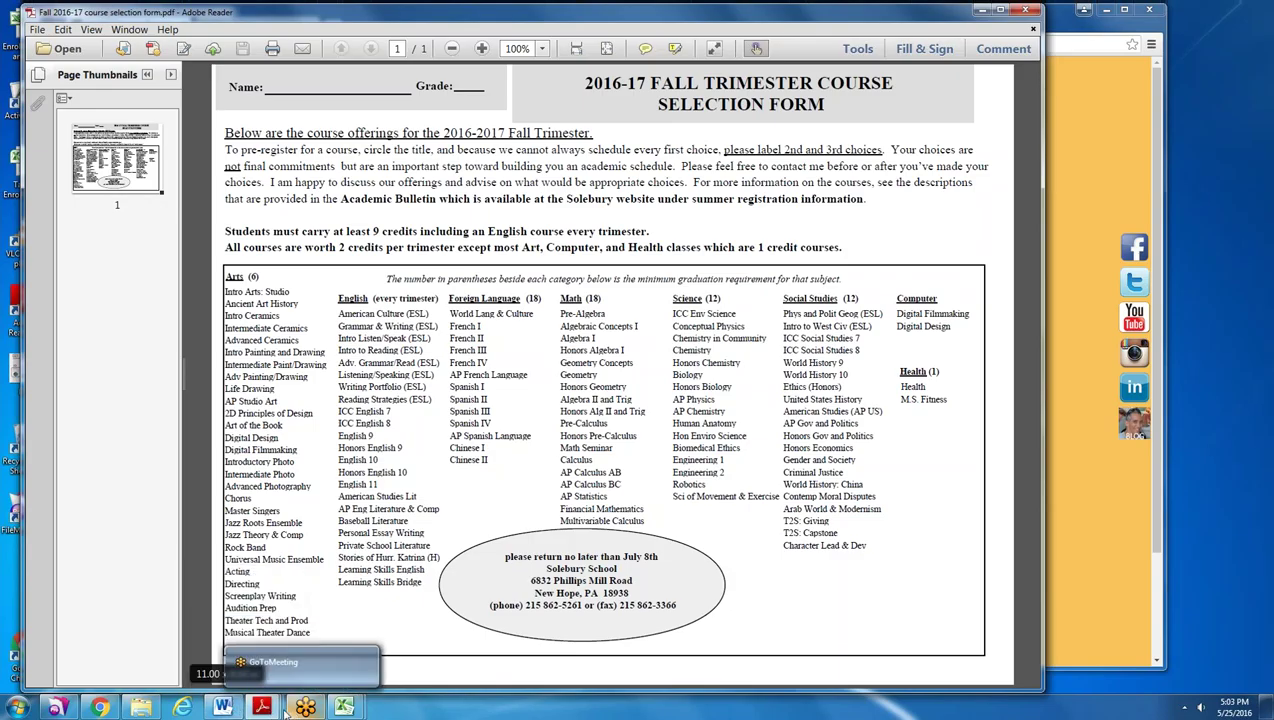
{"action": "mouse_move", "coordinate": [230, 678]}
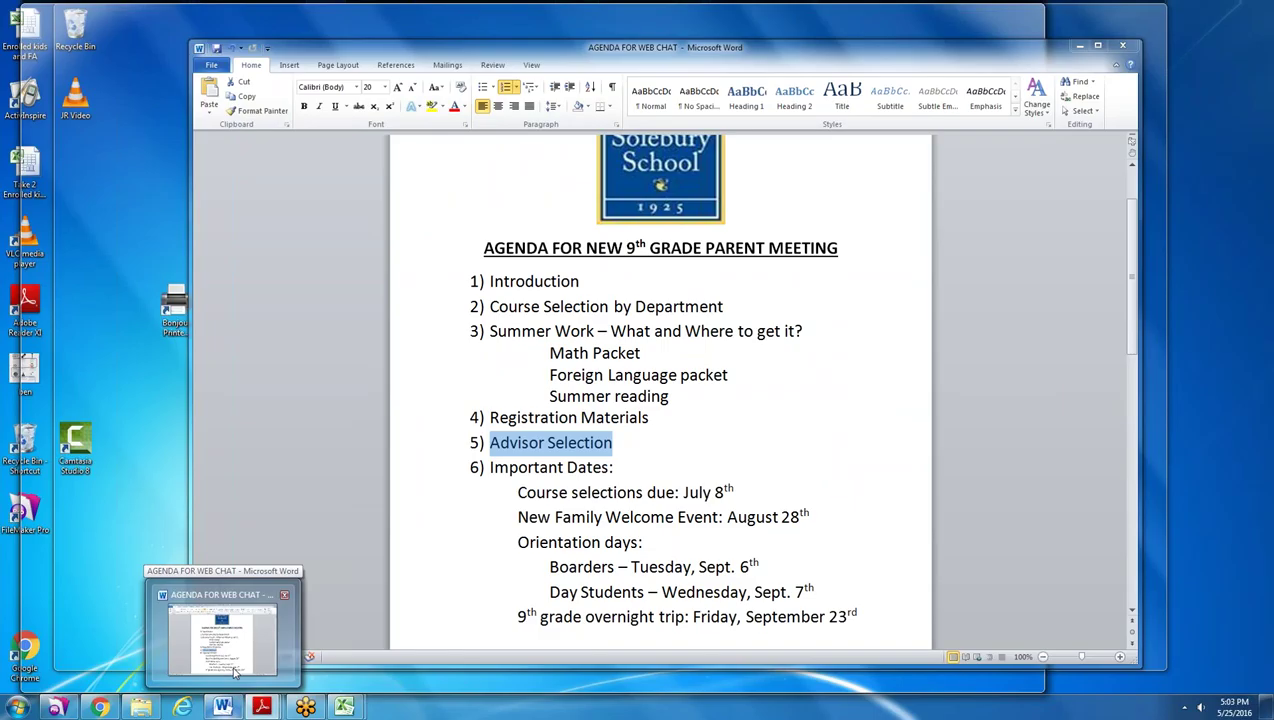
{"action": "left_click", "coordinate": [235, 673]}
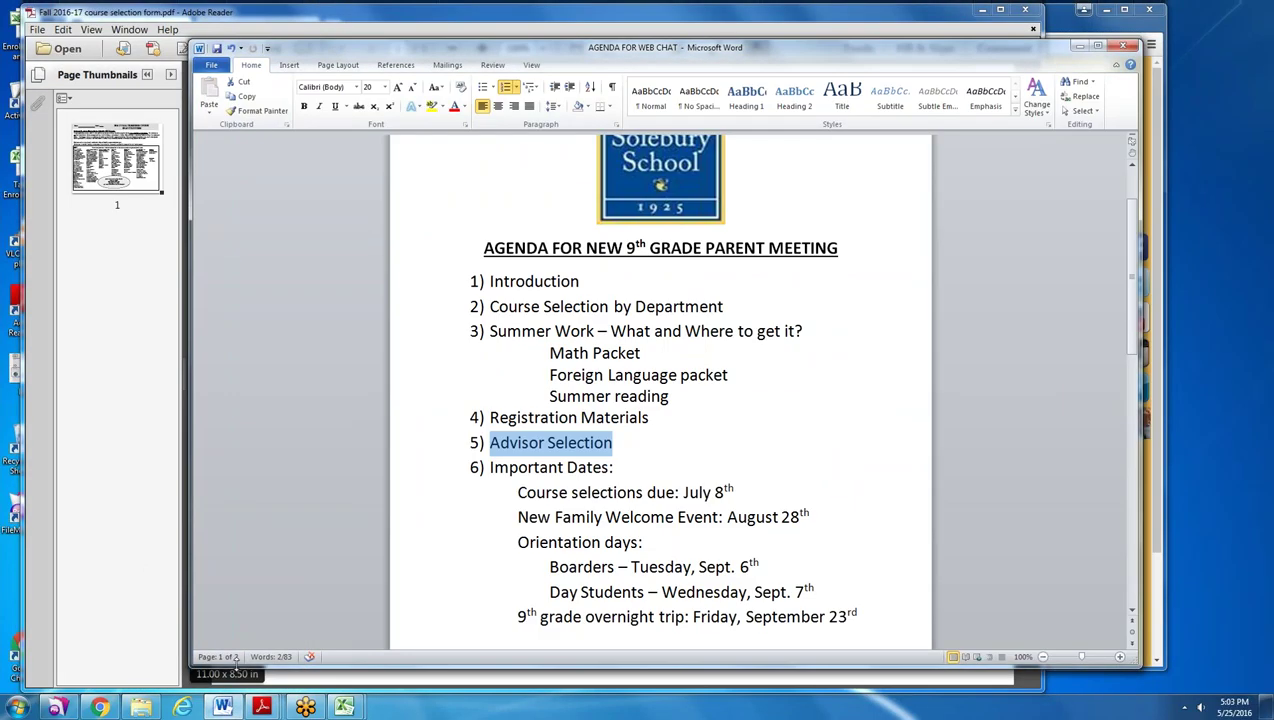